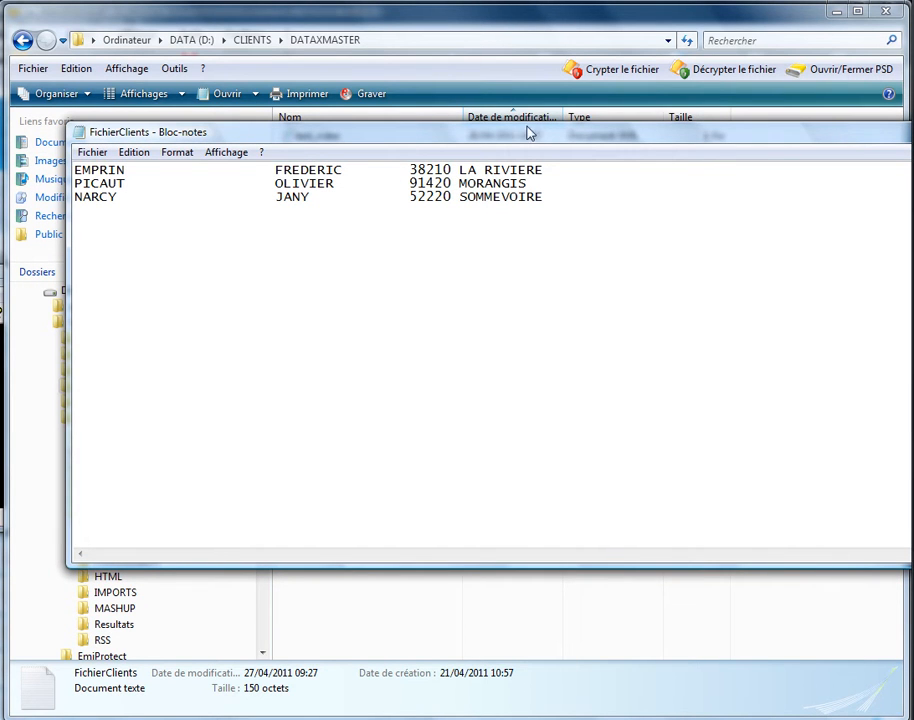
# - Examine the client records in the FichierClients text file and the PagesBlanches search form they relate to
pyautogui.moveTo(535, 133); pyautogui.dragTo(489, 102)
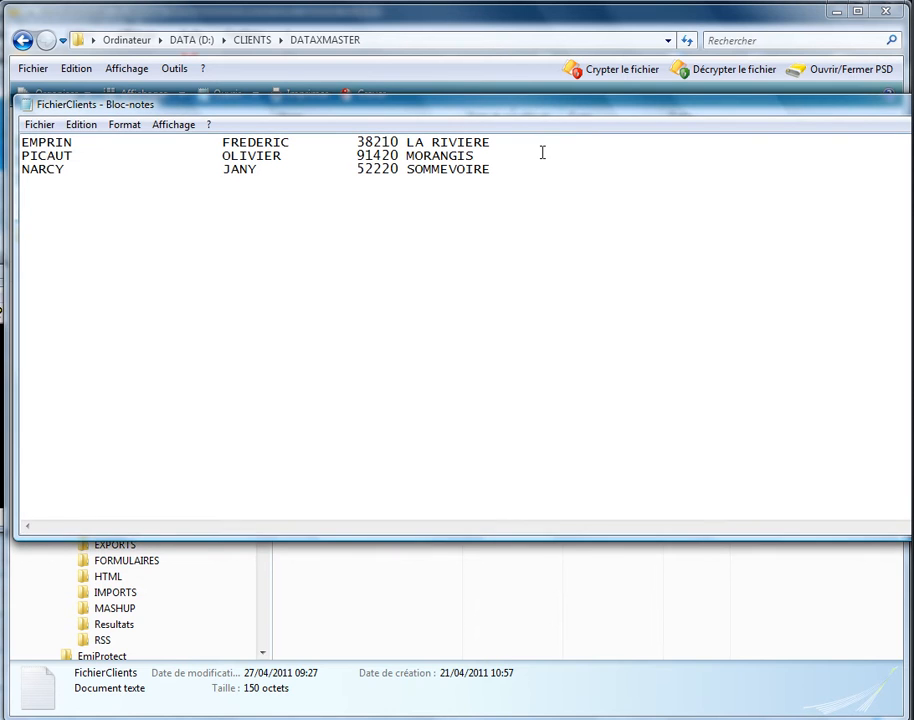
pyautogui.moveTo(645, 107); pyautogui.dragTo(512, 100)
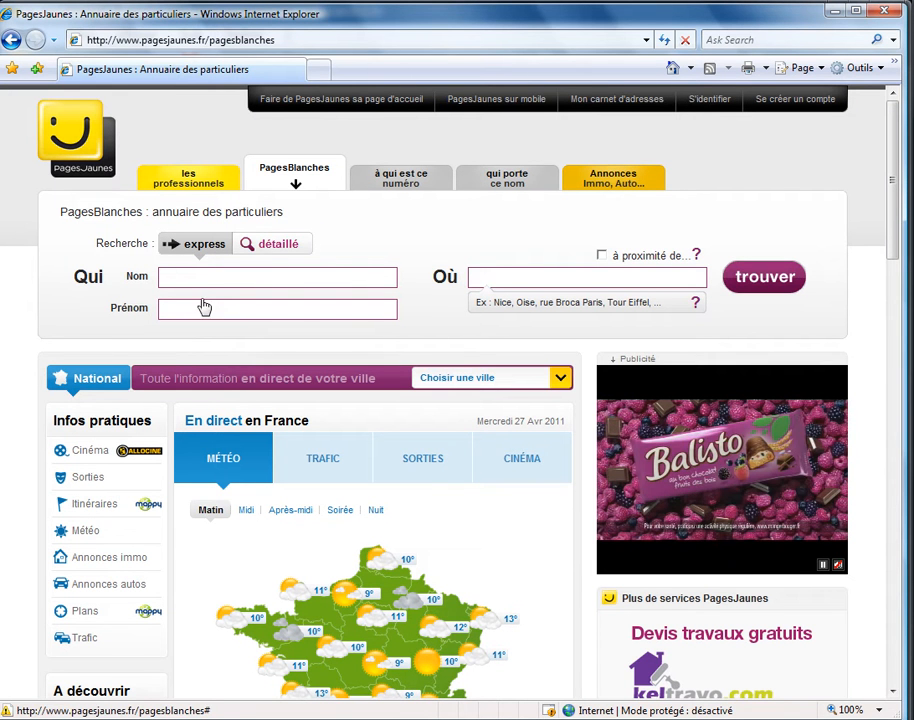
pyautogui.click(181, 275)
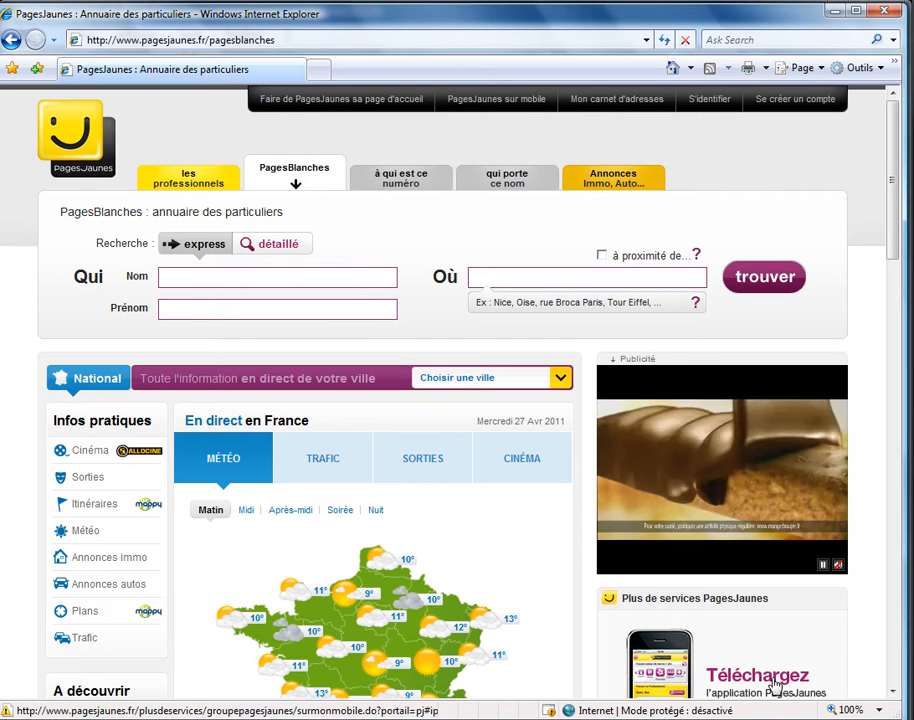
pyautogui.click(765, 718)
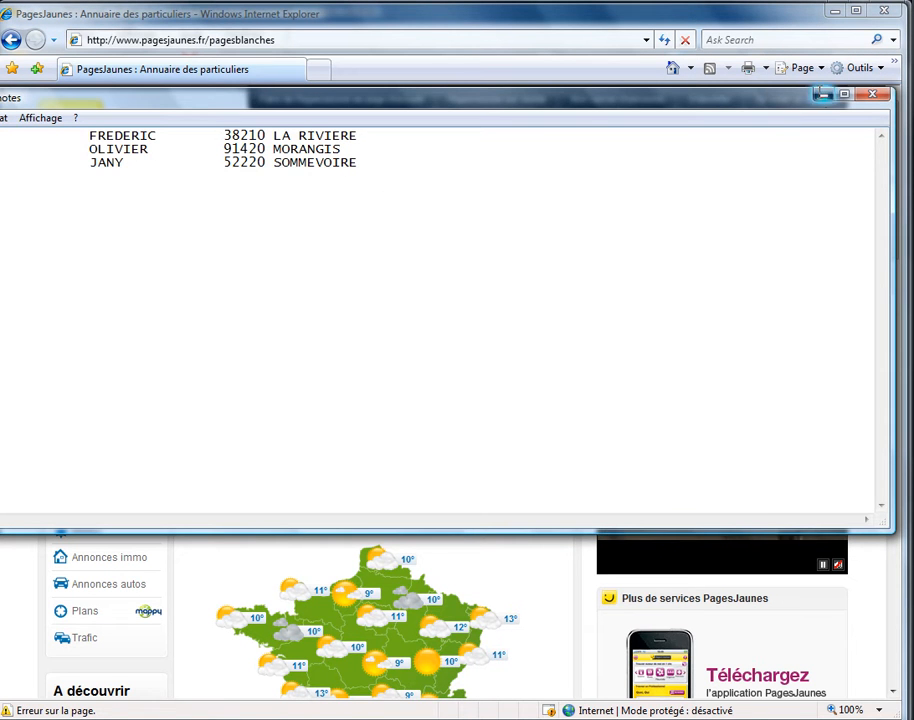
pyautogui.click(822, 94)
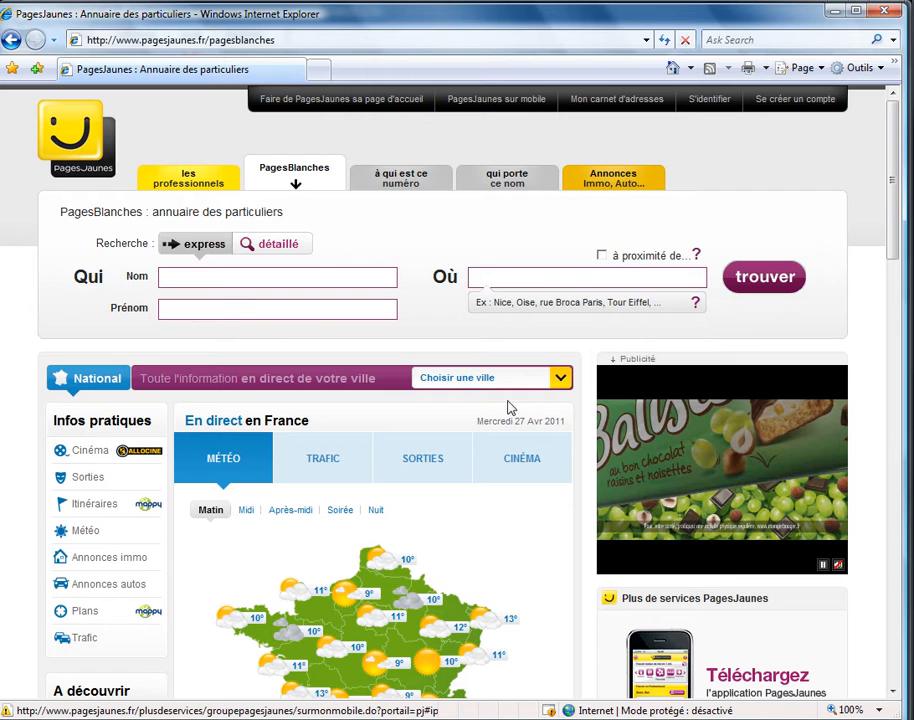
# - Append "trouver" after RecherchePagesBlanchesExpress.do, on the FORM line of the untitled note, and put the note away
pyautogui.hotkey('alt', 'Tab')
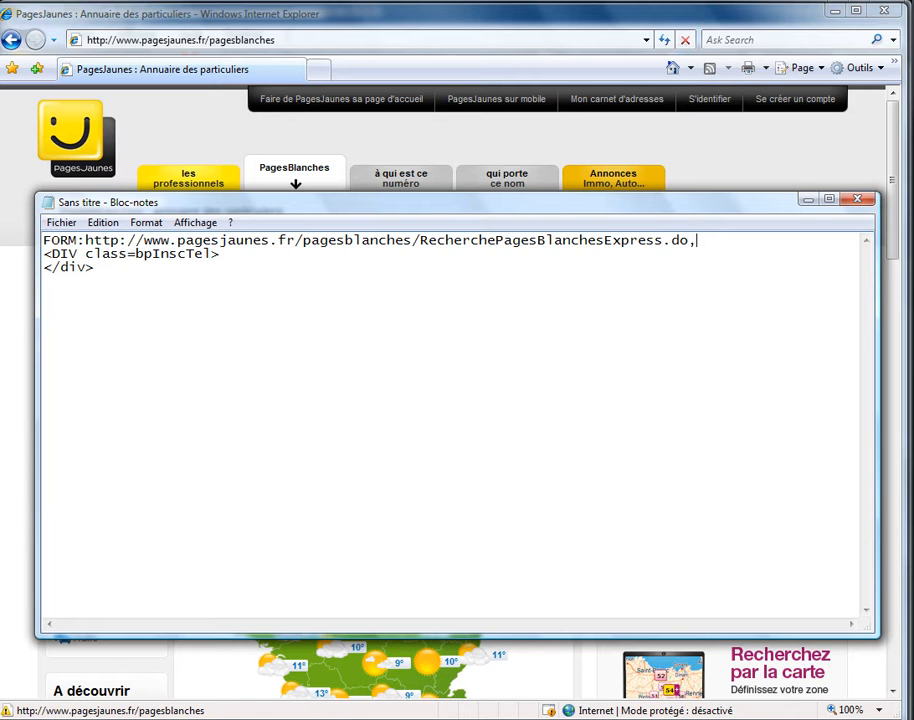
pyautogui.moveTo(649, 206); pyautogui.dragTo(673, 497)
pyautogui.moveTo(680, 430); pyautogui.dragTo(643, 130)
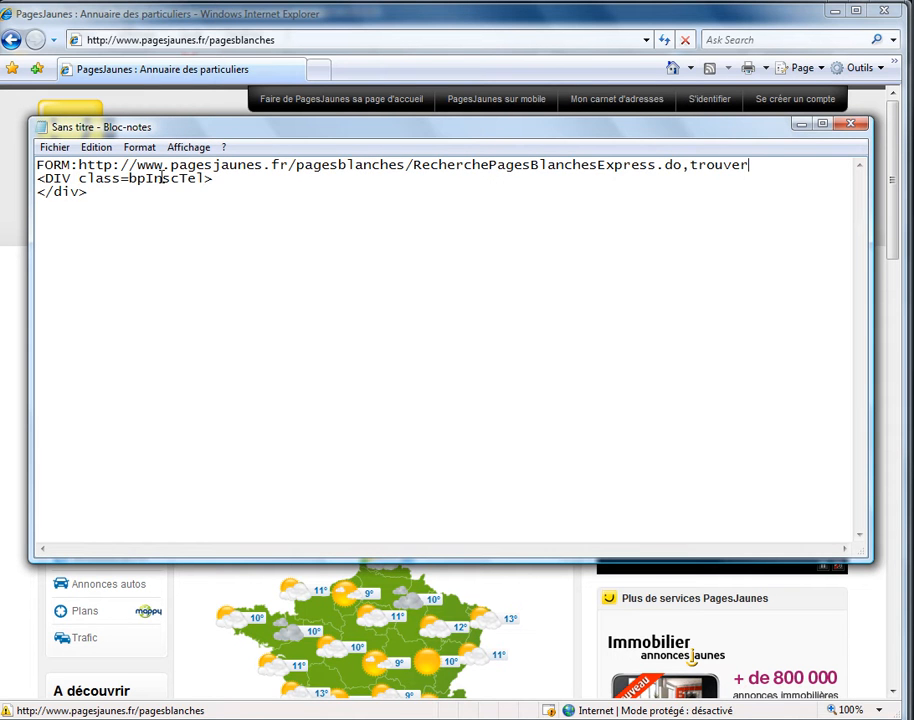
pyautogui.moveTo(302, 128); pyautogui.dragTo(366, 556)
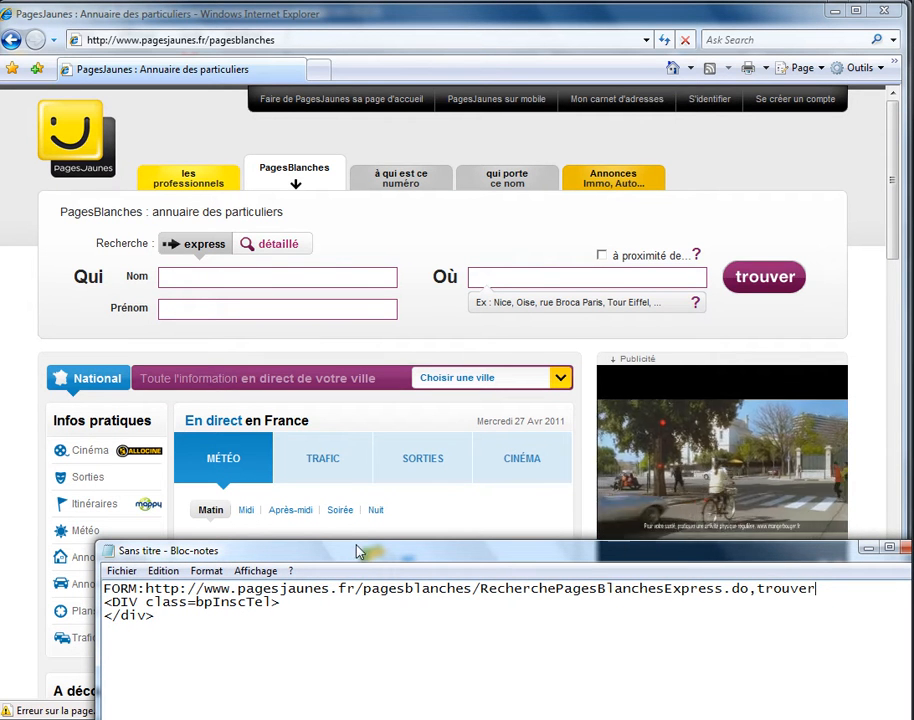
pyautogui.moveTo(357, 551); pyautogui.dragTo(315, 226)
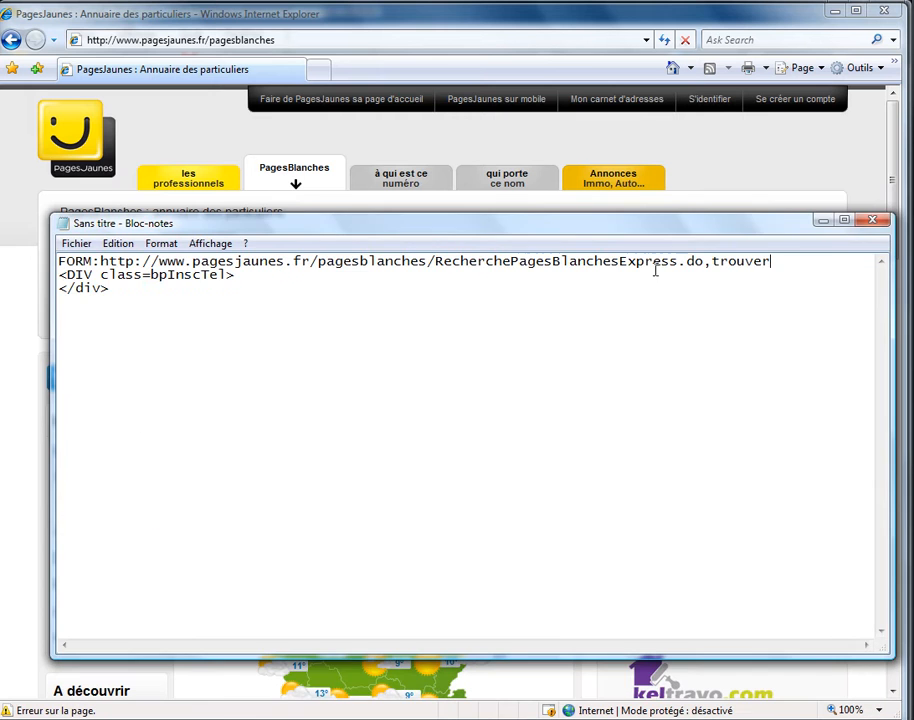
pyautogui.click(822, 221)
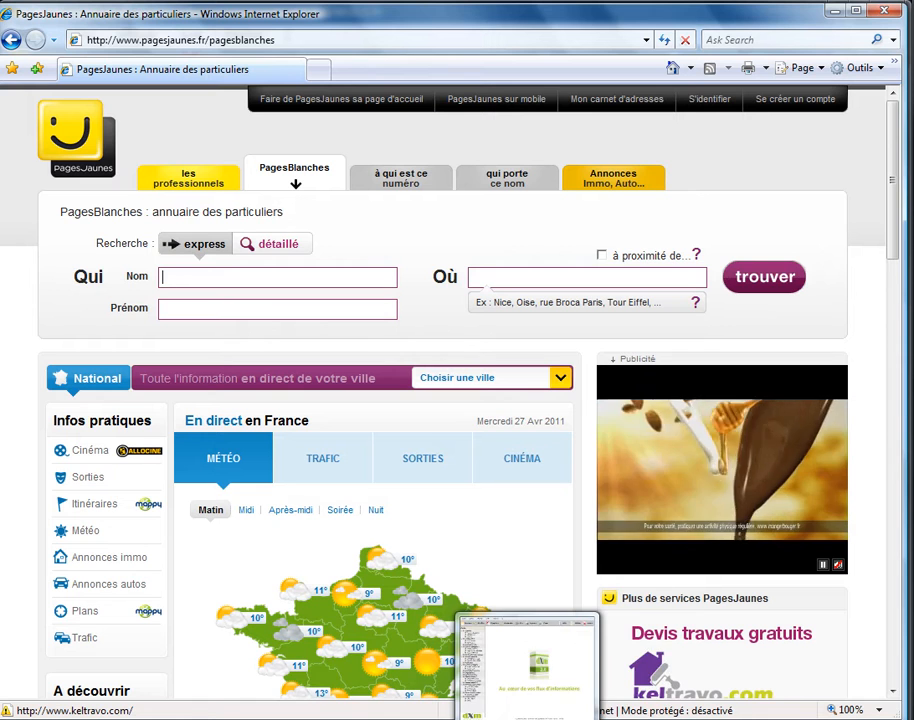
# - Switch to dataXmaster and, in the text and XML export configuration, create a script file in the EXPORTS folder
pyautogui.click(525, 718)
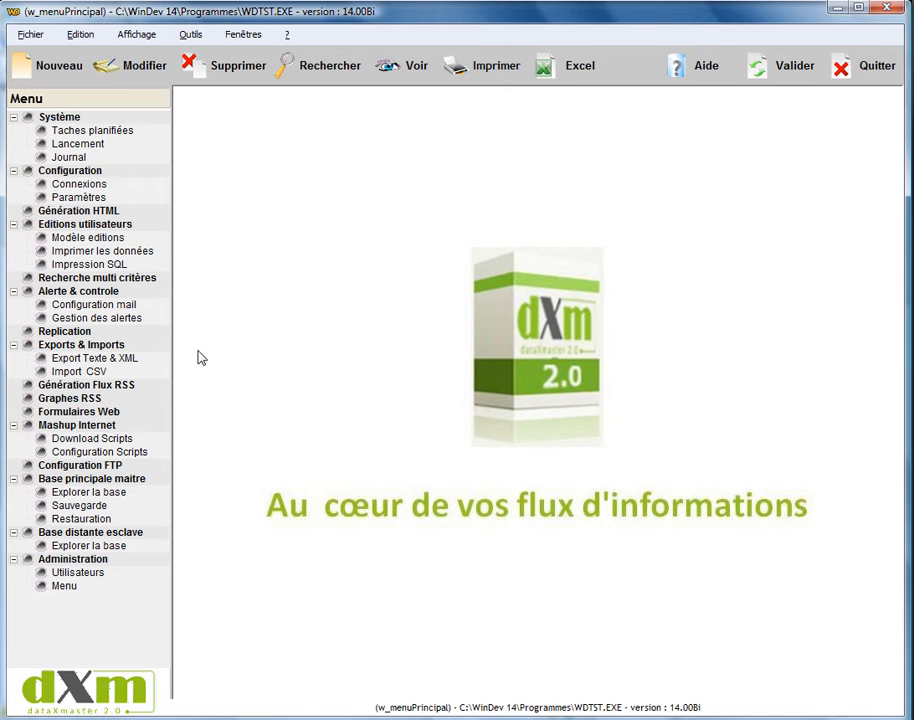
pyautogui.click(92, 358)
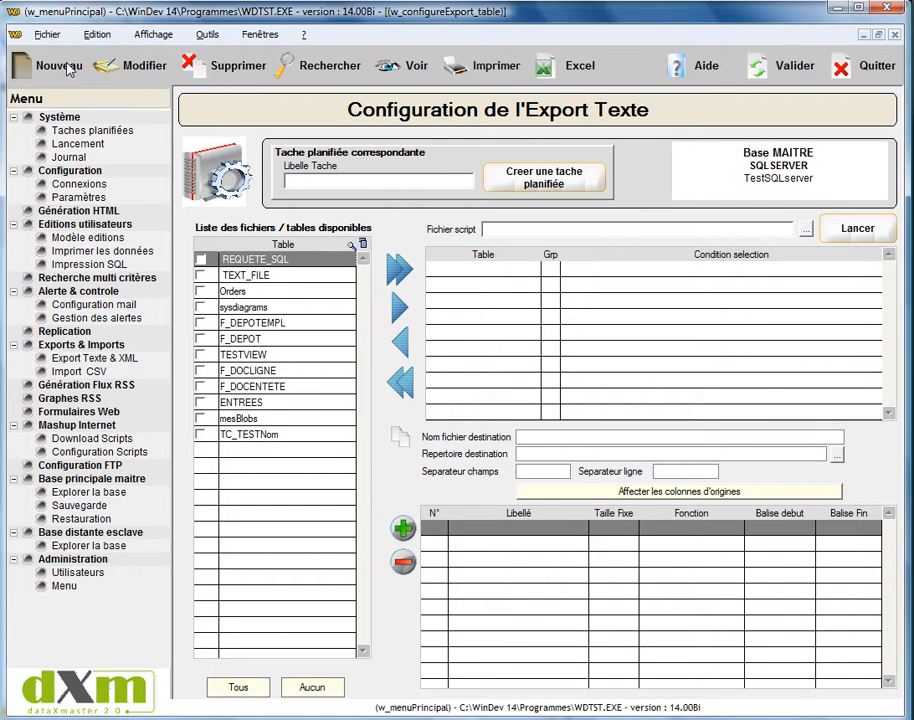
pyautogui.click(806, 230)
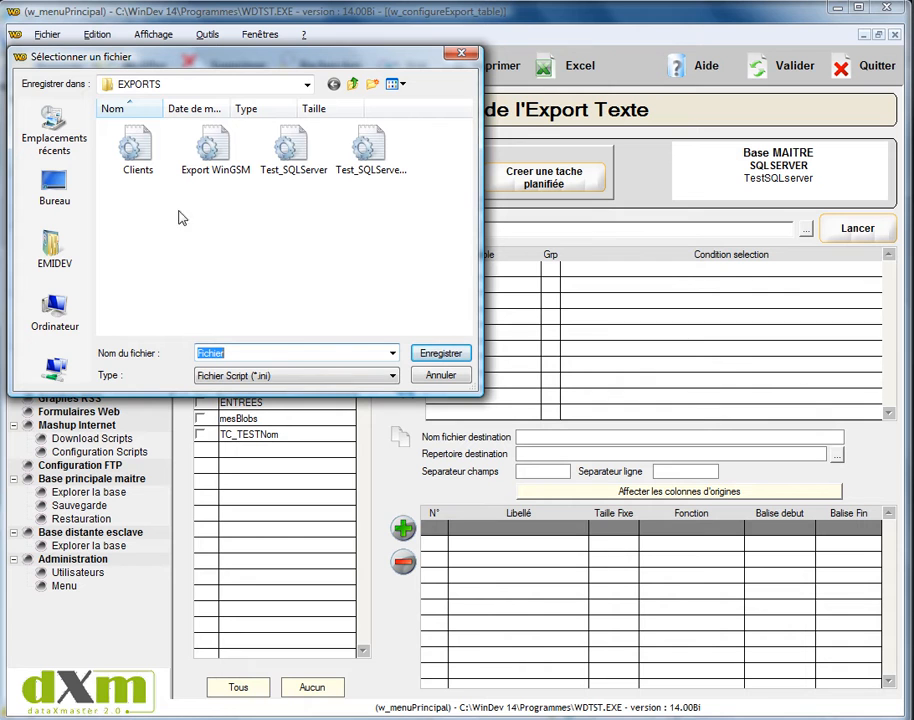
pyautogui.click(288, 360)
pyautogui.press('BackSpace')
pyautogui.press('BackSpace')
pyautogui.press('BackSpace')
pyautogui.press('BackSpace')
pyautogui.press('BackSpace')
pyautogui.press('BackSpace')
pyautogui.press('Return')
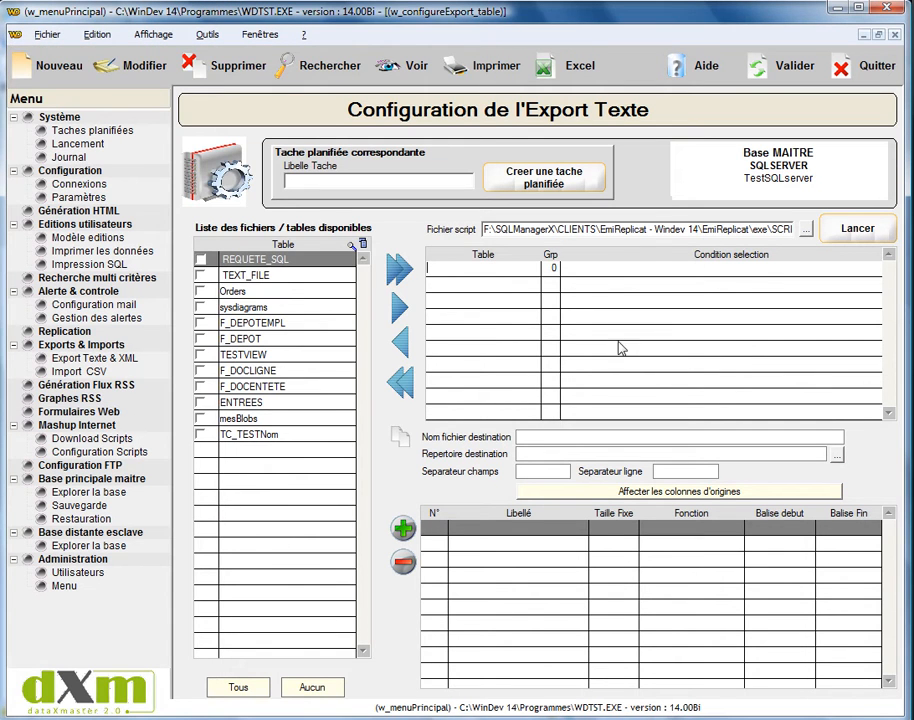
# - Add TEXT_FILE from the available tables to the export's table selection
pyautogui.click(268, 277)
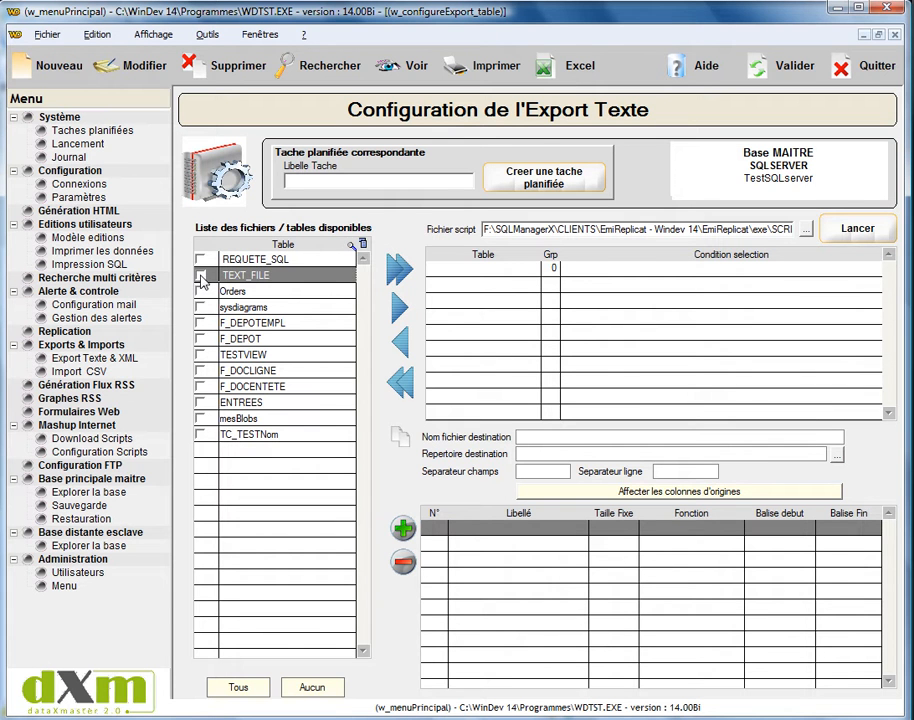
pyautogui.click(399, 305)
pyautogui.click(503, 419)
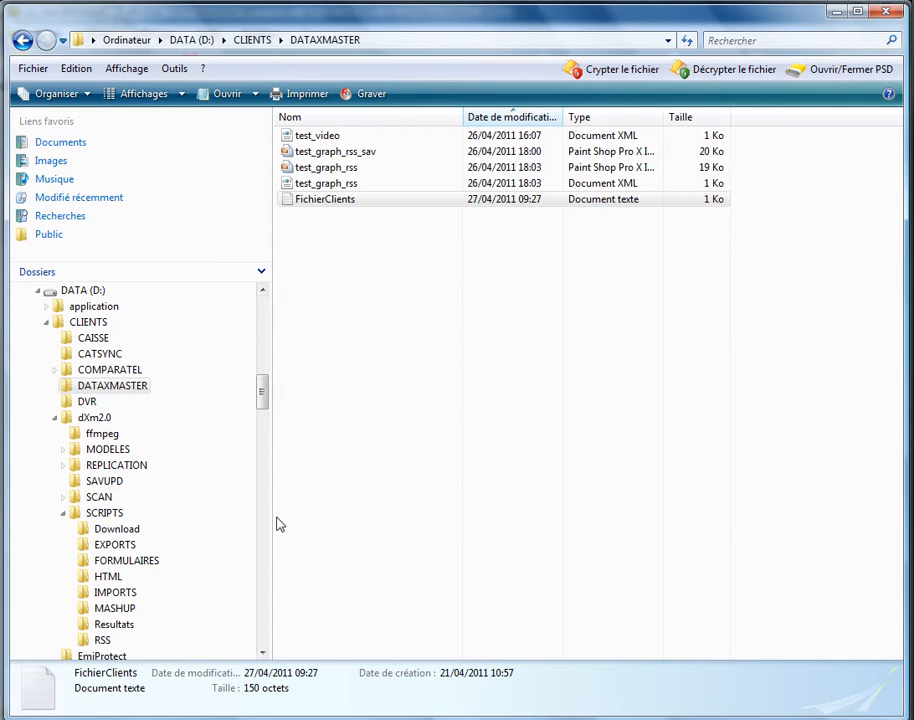
# - Copy the FichierClients file's location from its properties in Windows Explorer and enter D:\CLIENTS\DATAXMASTER\ as TEXT_FILE's selection condition in dataXmaster
pyautogui.rightClick(340, 205)
pyautogui.click(460, 617)
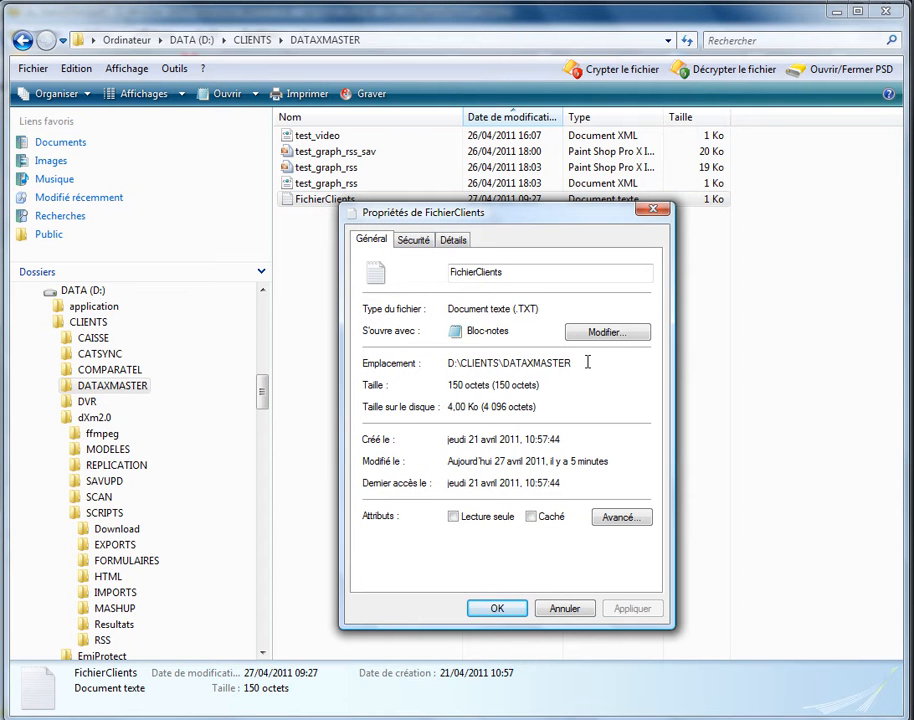
pyautogui.moveTo(588, 363); pyautogui.dragTo(421, 366)
pyautogui.hotkey('ctrl', 'c')
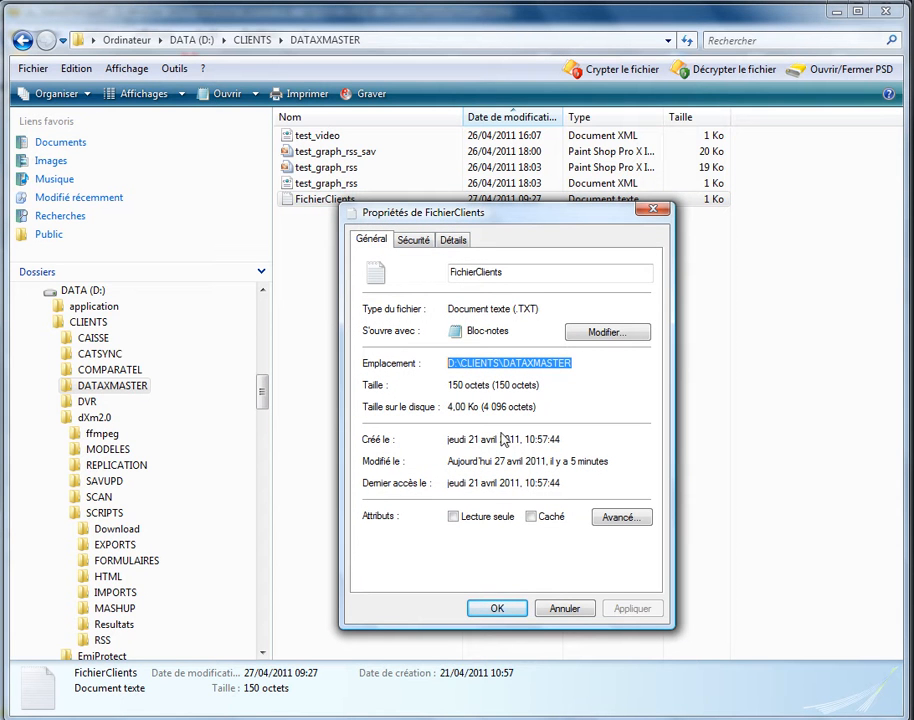
pyautogui.click(514, 611)
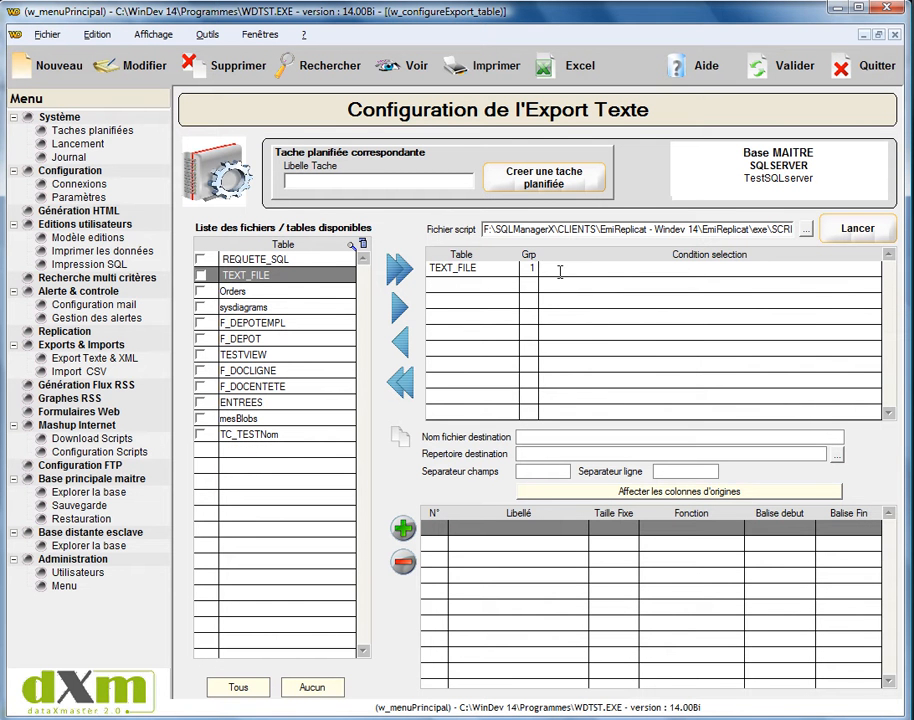
pyautogui.click(560, 272)
pyautogui.hotkey('ctrl', 'v')
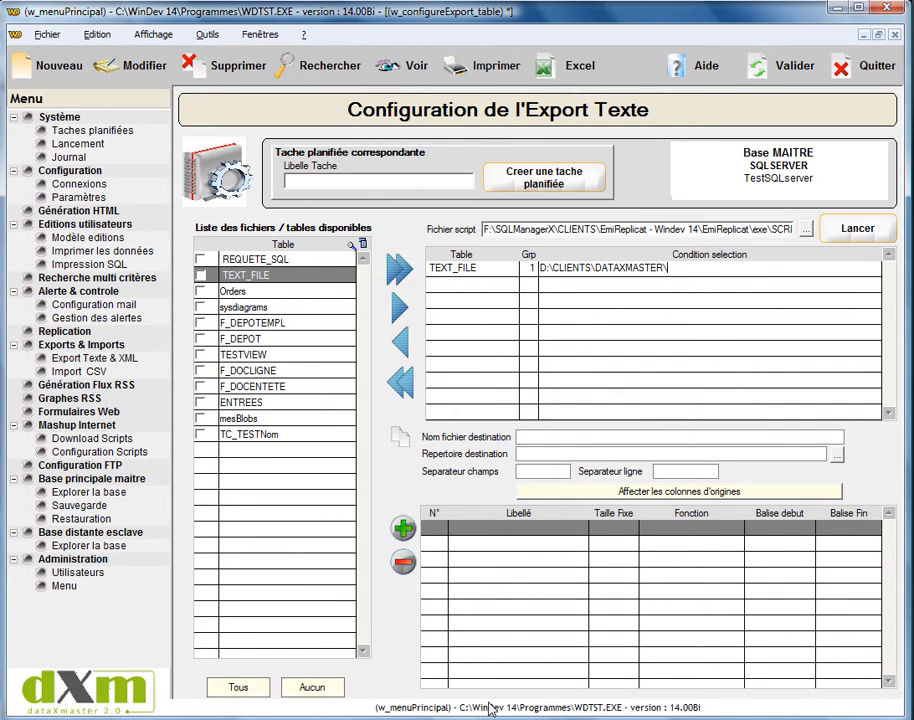
# - Copy the file name from Windows Explorer and complete the TEXT_FILE condition in dataXmaster as D:\CLIENTS\DATAXMASTER\FichierClients.TXT
pyautogui.hotkey('alt', 'Tab')
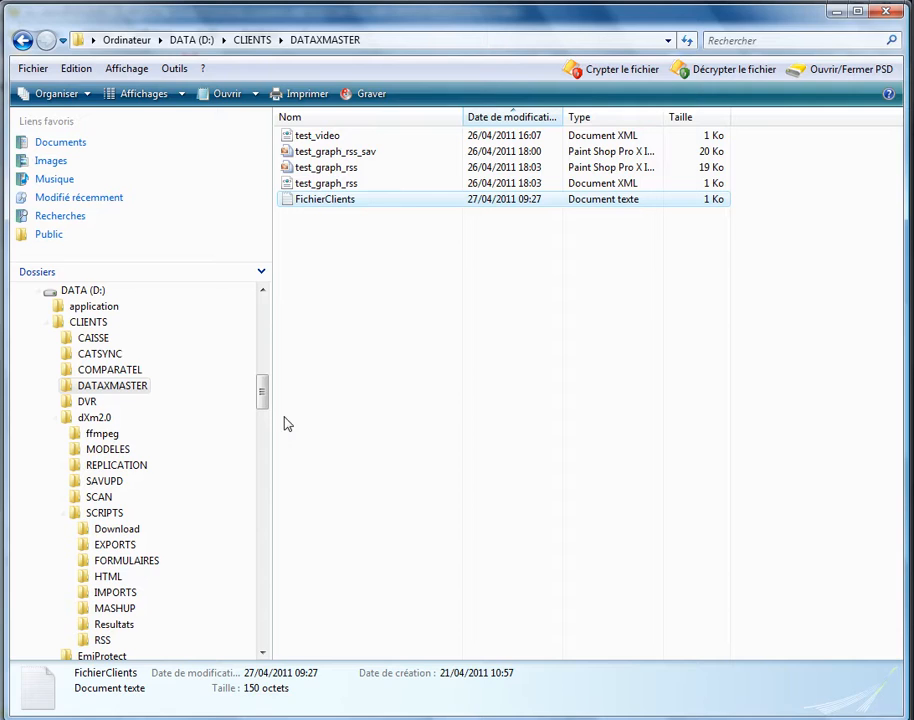
pyautogui.click(343, 200)
pyautogui.hotkey('ctrl', 'c')
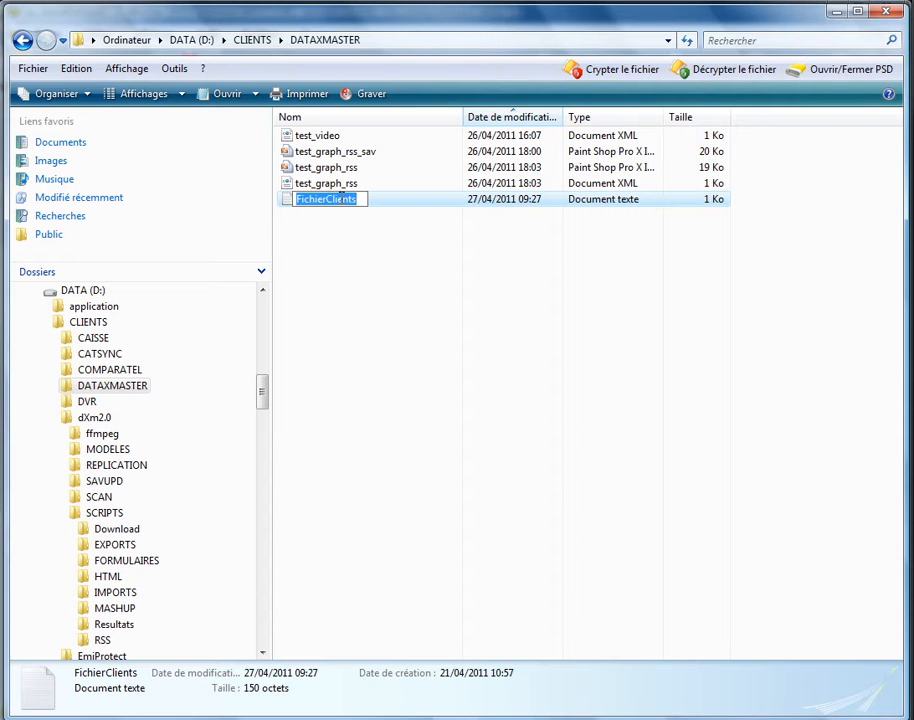
pyautogui.hotkey('alt', 'Tab')
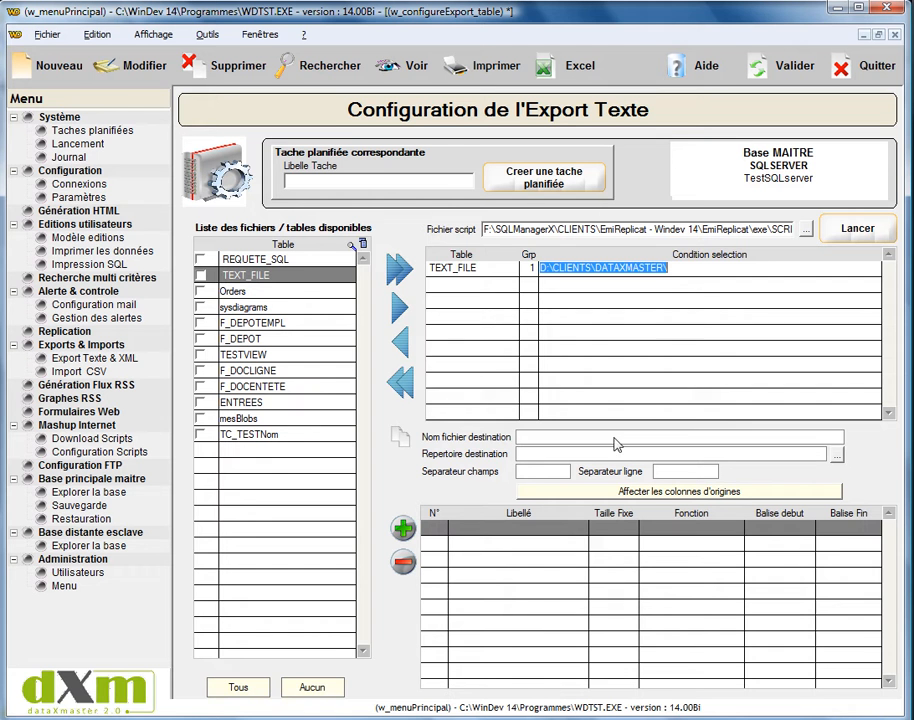
pyautogui.click(705, 268)
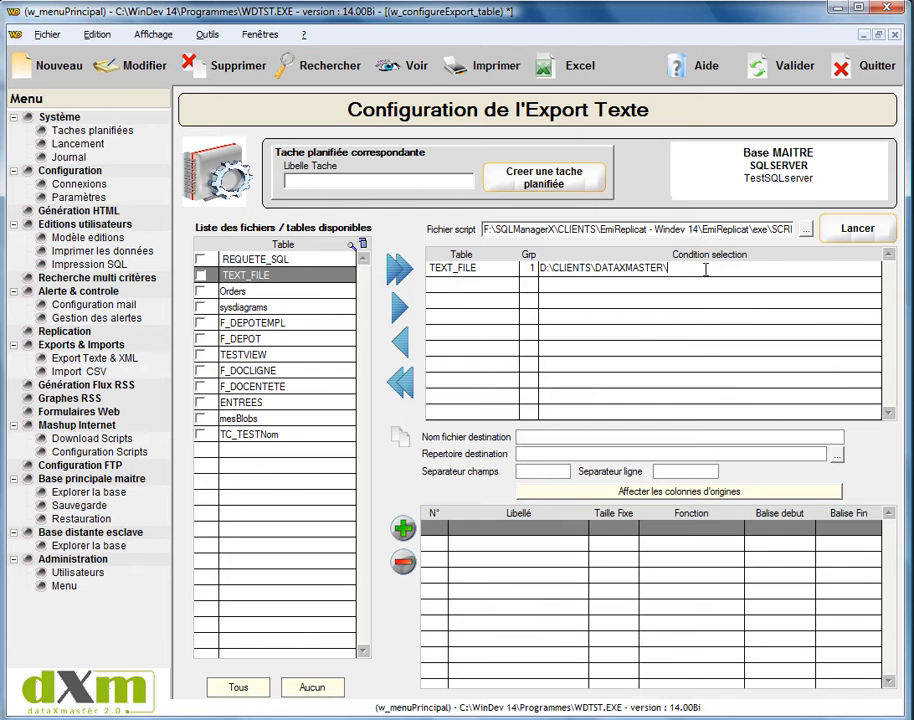
pyautogui.hotkey('ctrl', 'v')
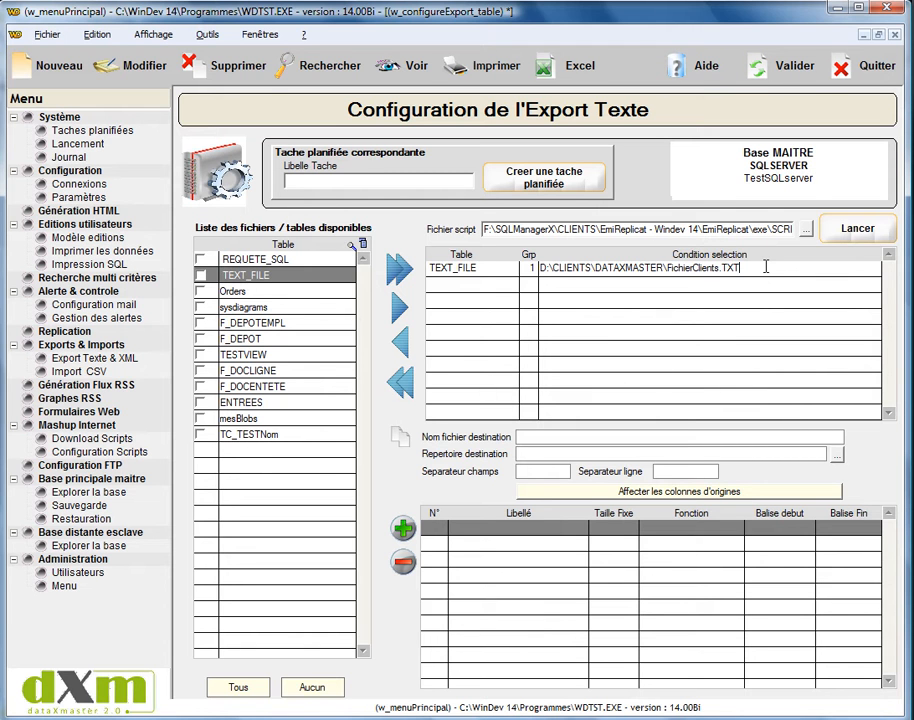
# - Set the destination file name to TXT:FichierClients.TXT, reusing the file name from the selection condition
pyautogui.moveTo(765, 265); pyautogui.dragTo(666, 268)
pyautogui.hotkey('ctrl', 'c')
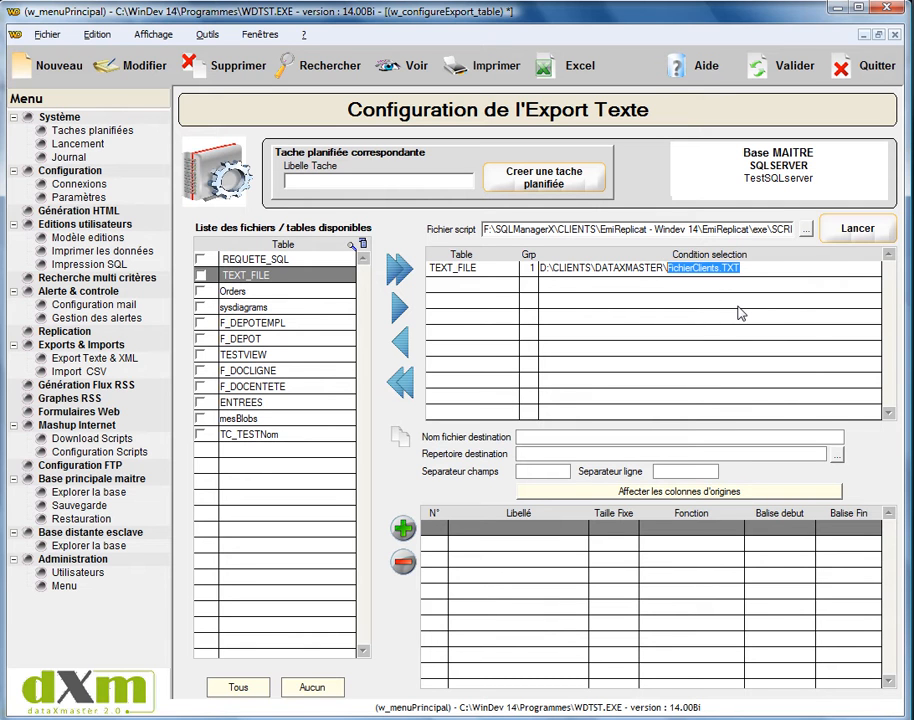
pyautogui.click(534, 438)
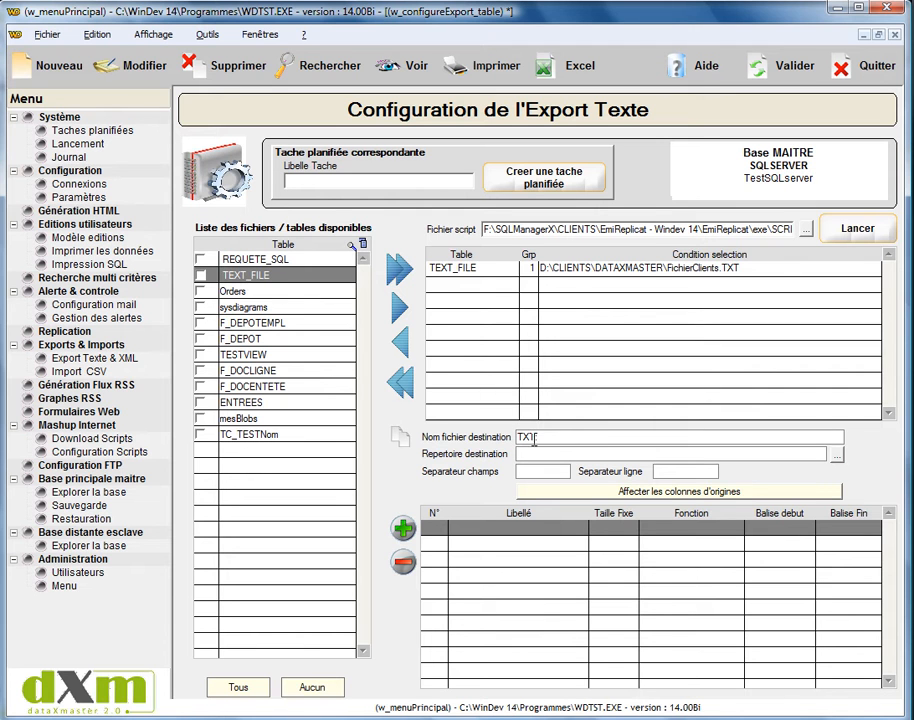
pyautogui.write('TXT')
pyautogui.hotkey('ctrl', 'v')
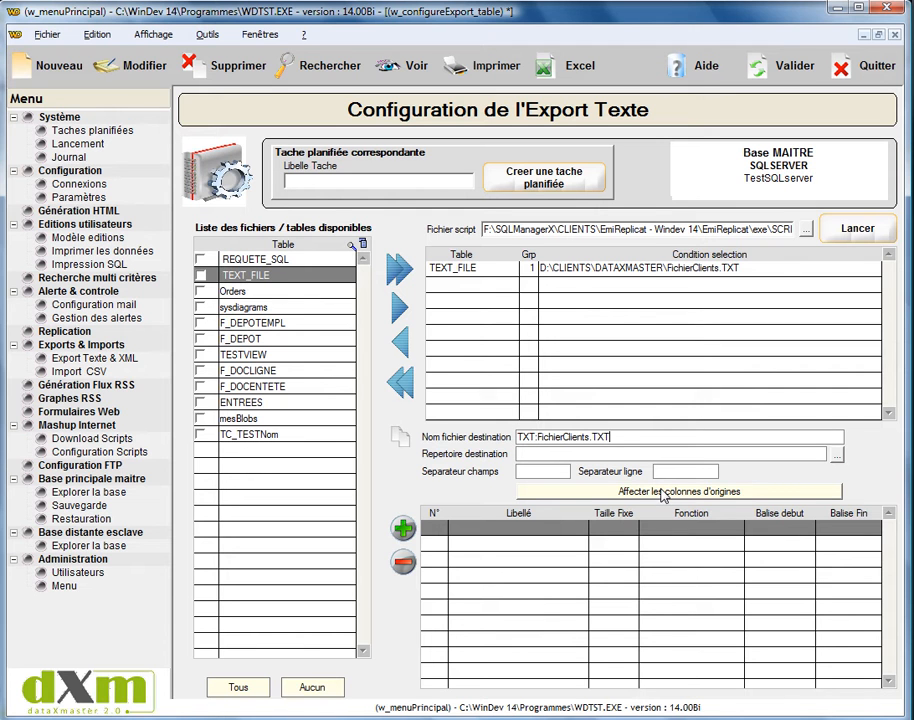
# - Choose D:\CLIENTS\DATAXMASTER as the export's destination directory
pyautogui.click(837, 455)
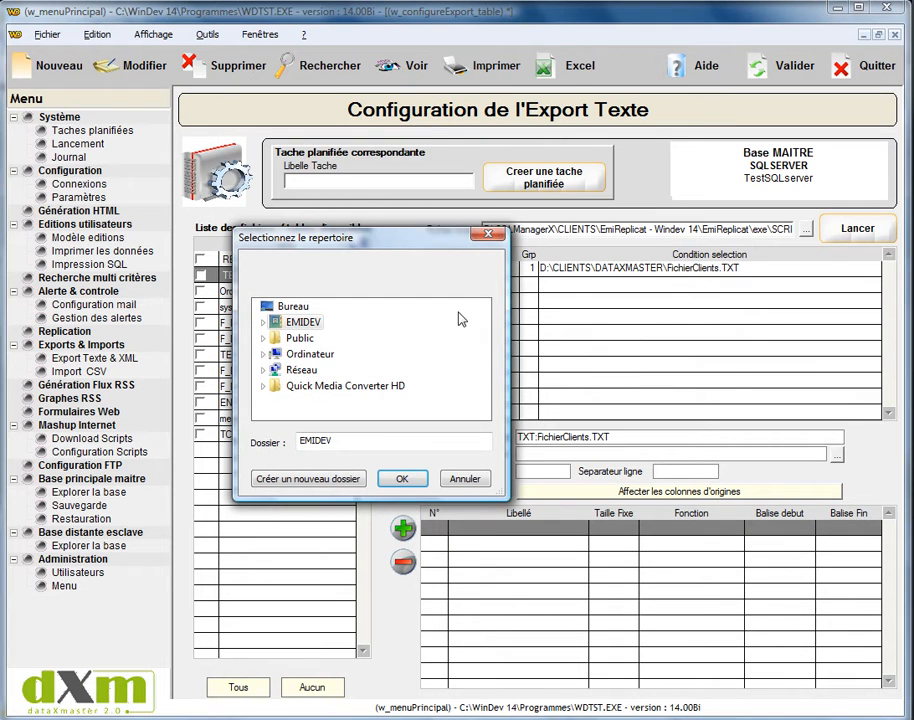
pyautogui.click(302, 355)
pyautogui.click(316, 370)
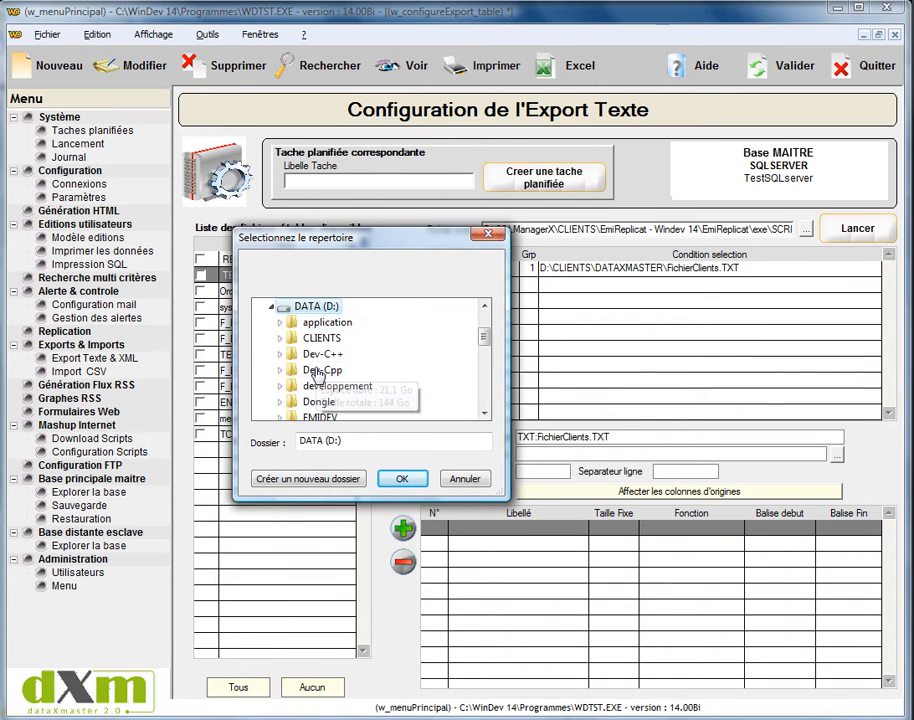
pyautogui.click(312, 341)
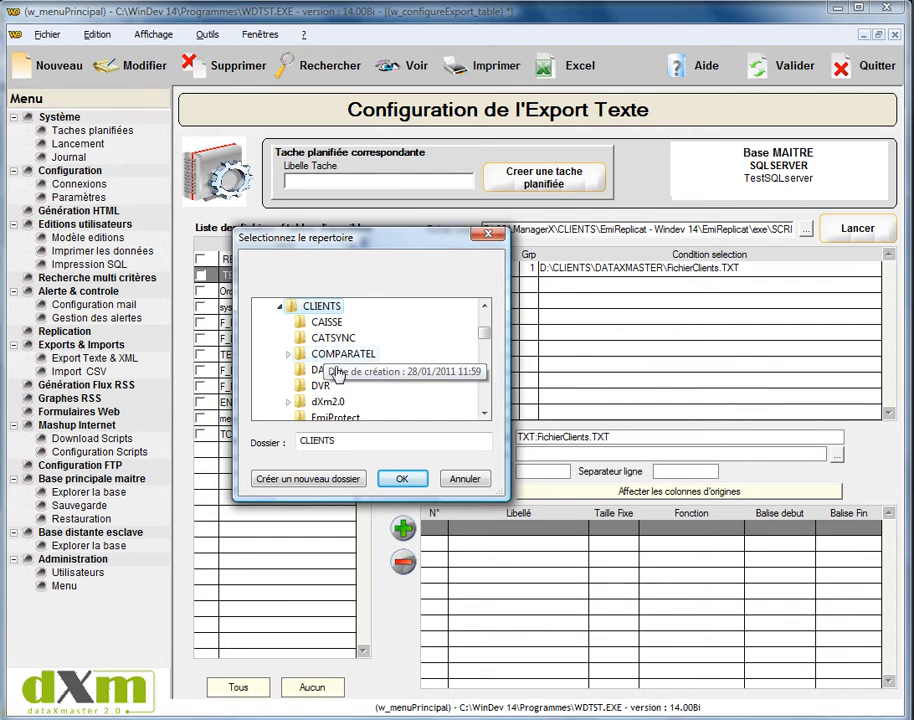
pyautogui.click(335, 370)
pyautogui.click(401, 480)
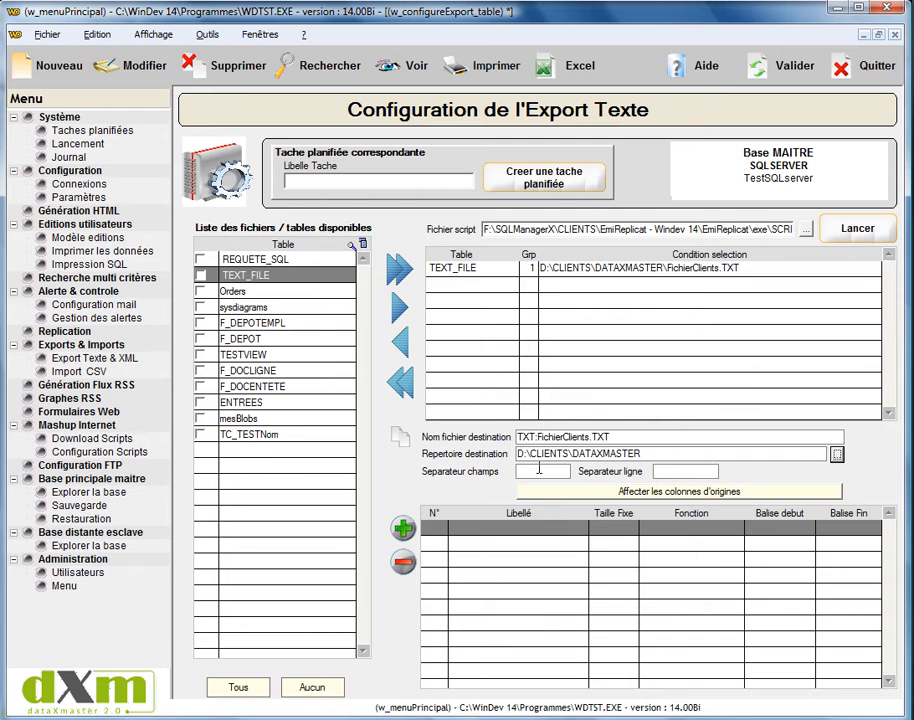
# - Check the layout of the client text file, and set the field separator to TAB and the line separator to RC
pyautogui.click(537, 472)
pyautogui.hotkey('alt', 'Tab')
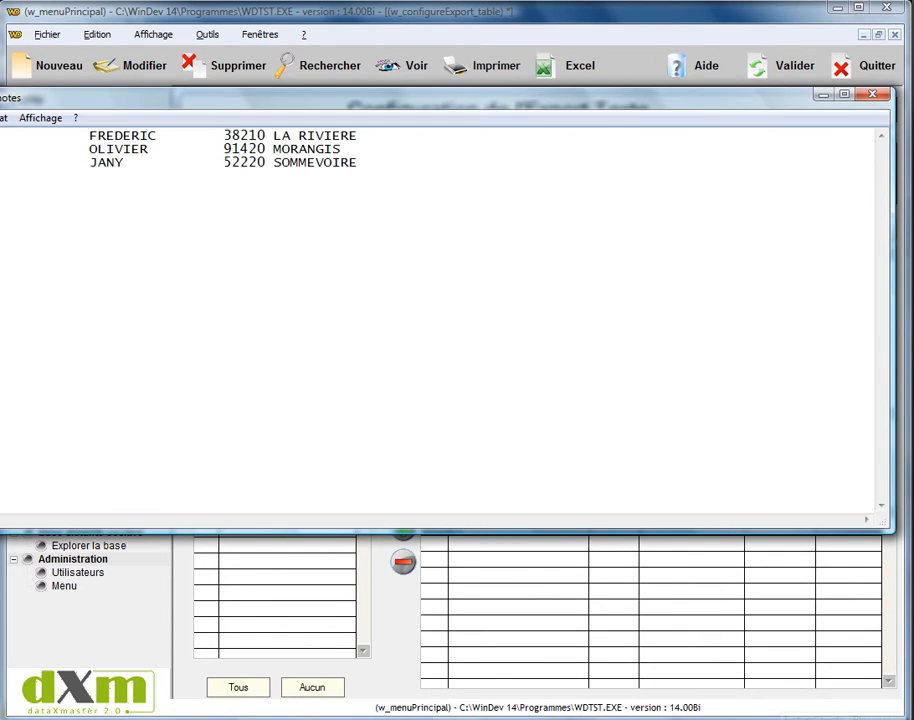
pyautogui.hotkey('alt', 'Tab')
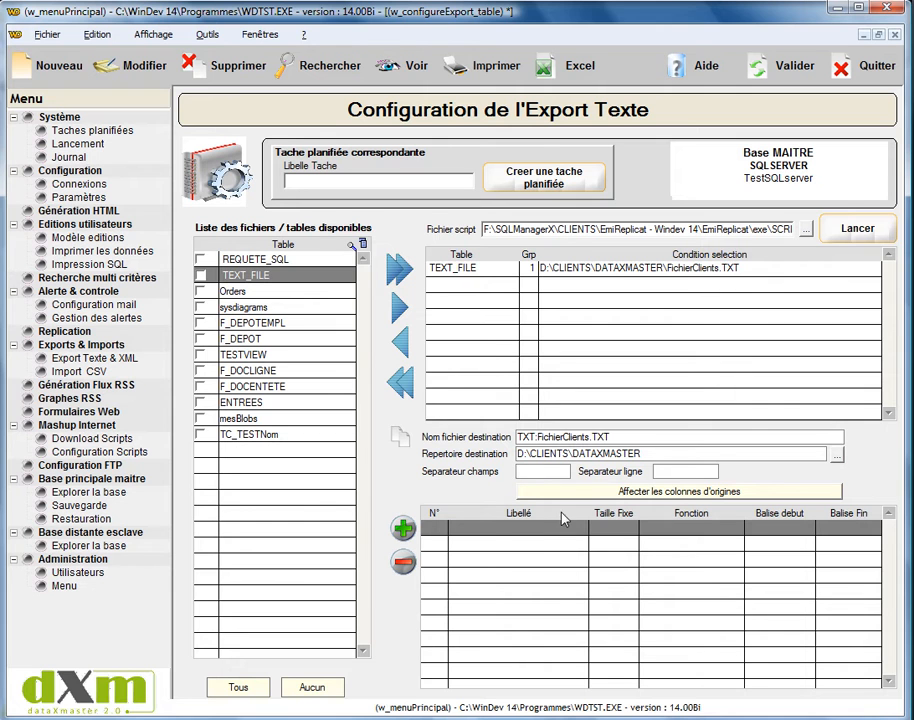
pyautogui.write('TAB')
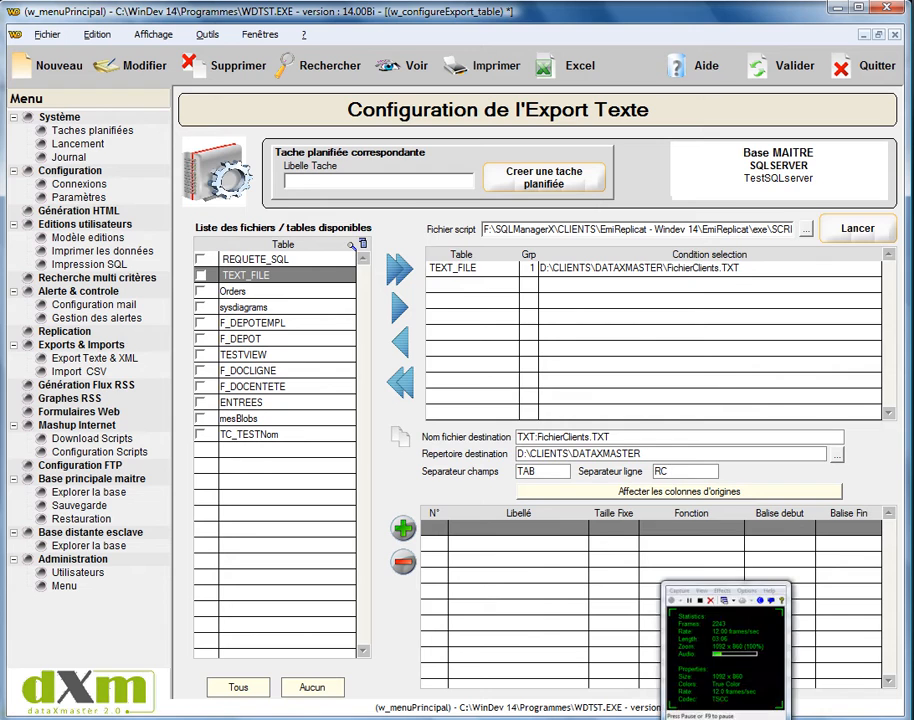
# - Review the client text file's columns in Notepad, and add four empty lines to the export's column list in dataXmaster
pyautogui.click(800, 718)
pyautogui.click(660, 718)
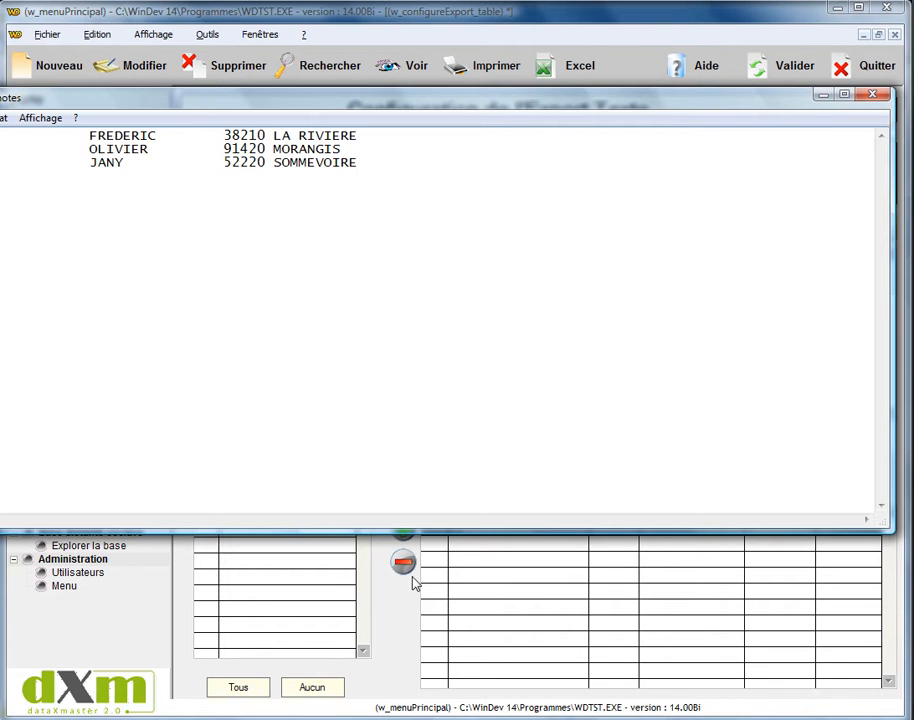
pyautogui.click(822, 95)
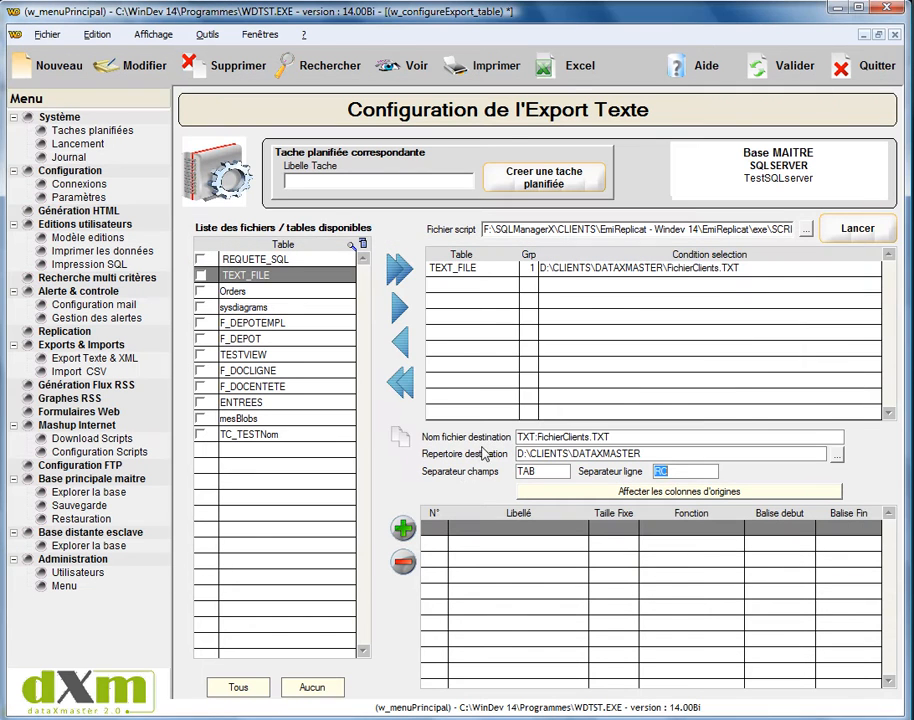
pyautogui.click(404, 528)
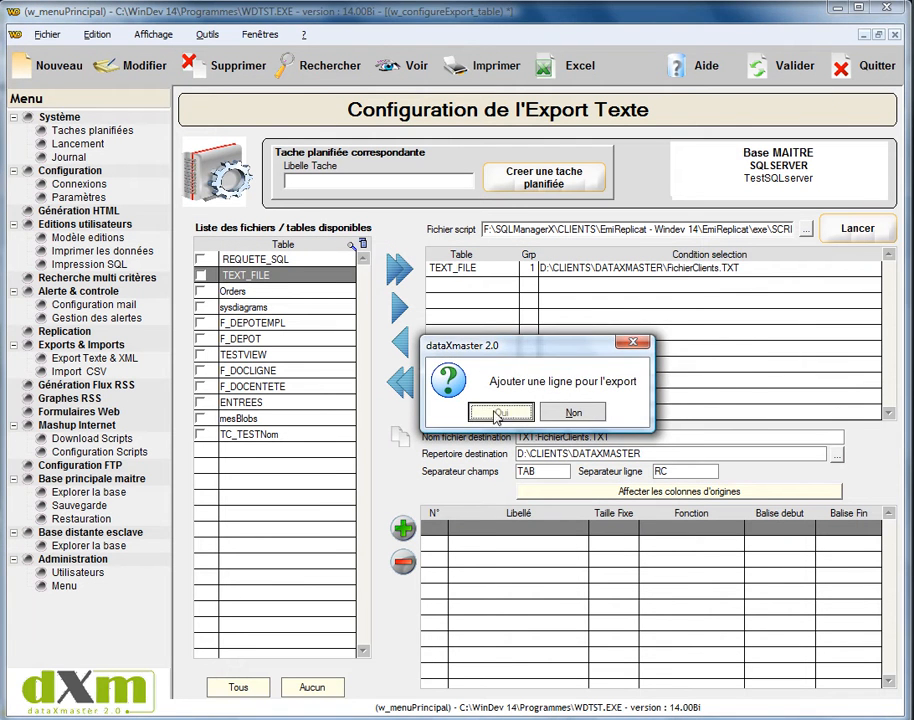
pyautogui.click(500, 411)
pyautogui.click(404, 528)
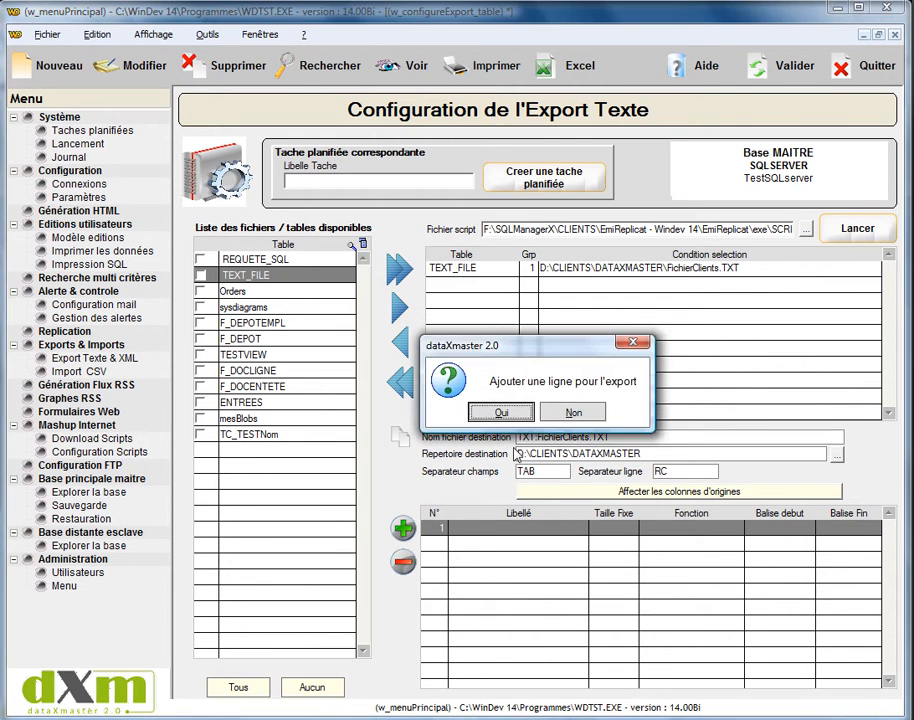
pyautogui.click(500, 409)
pyautogui.click(404, 528)
pyautogui.click(457, 408)
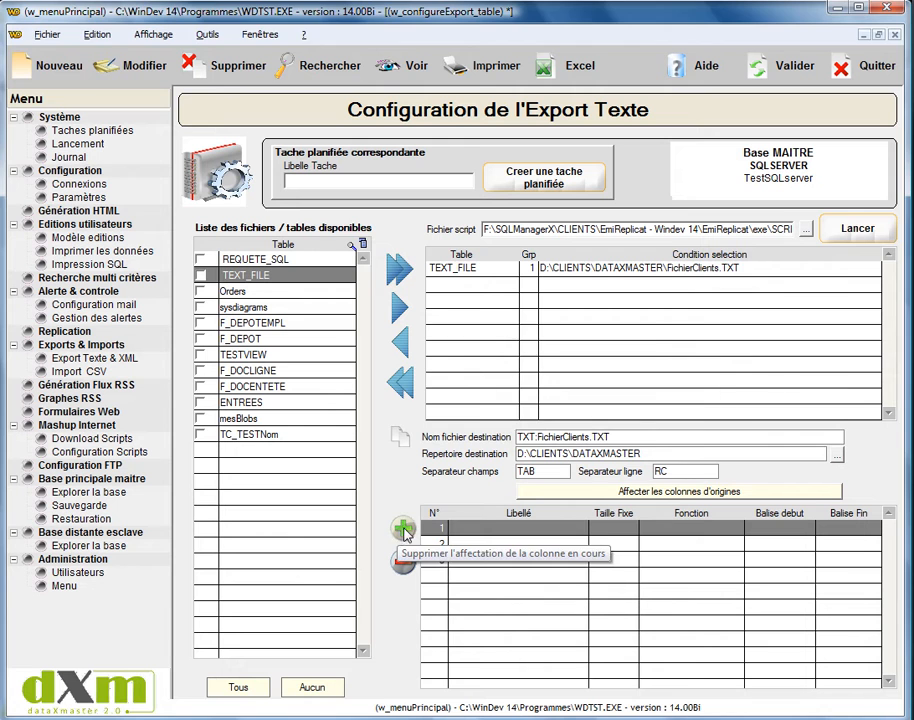
pyautogui.click(402, 534)
pyautogui.click(500, 412)
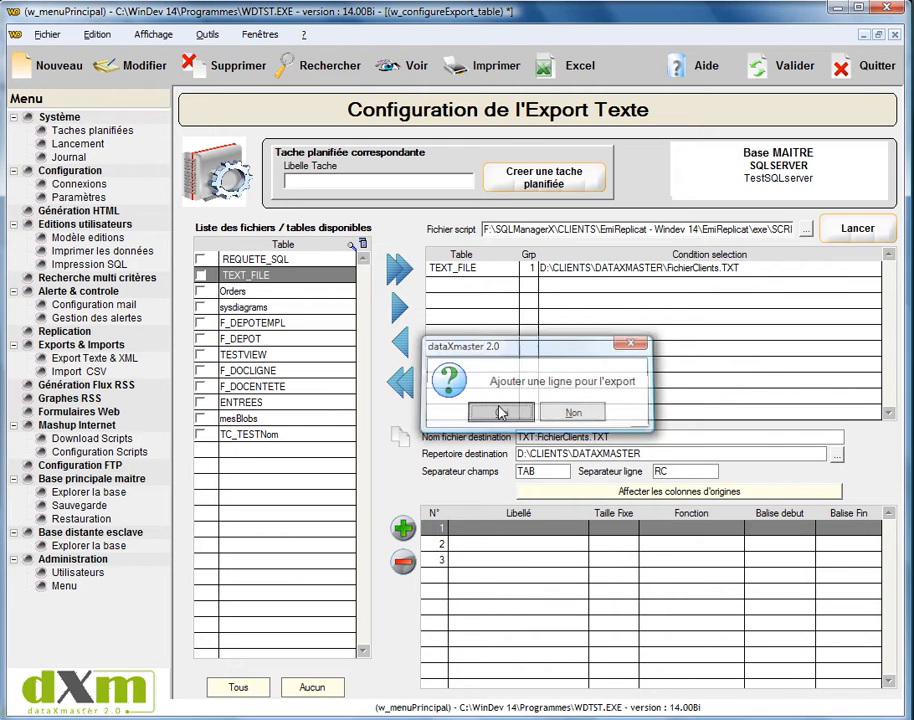
# - Label the four export columns NOM, PRENOM, CPVILLE and TELEPHONE
pyautogui.click(500, 530)
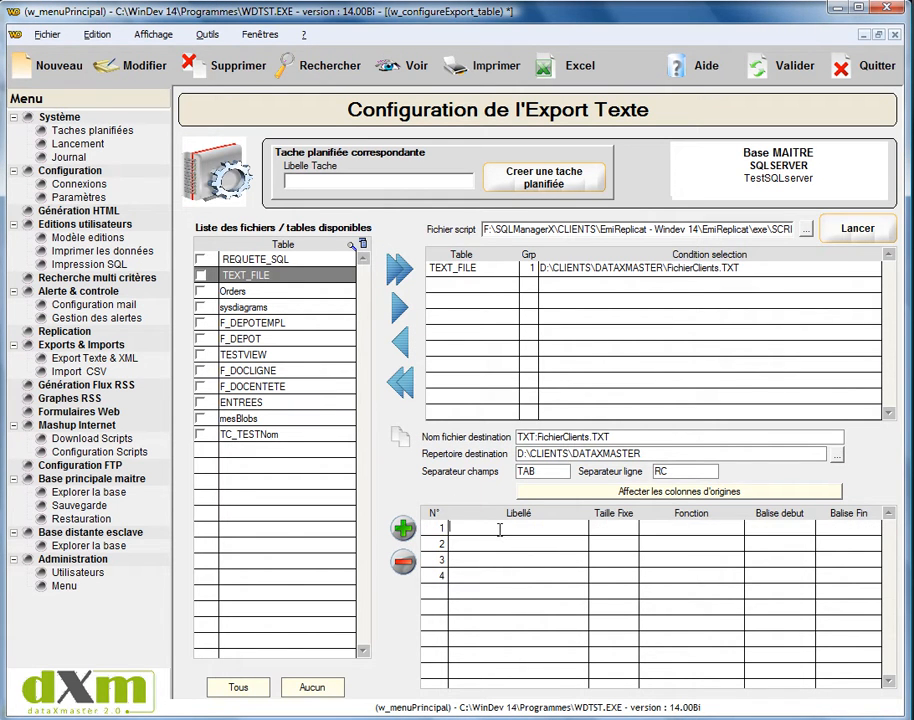
pyautogui.click(540, 541)
pyautogui.write('NOM')
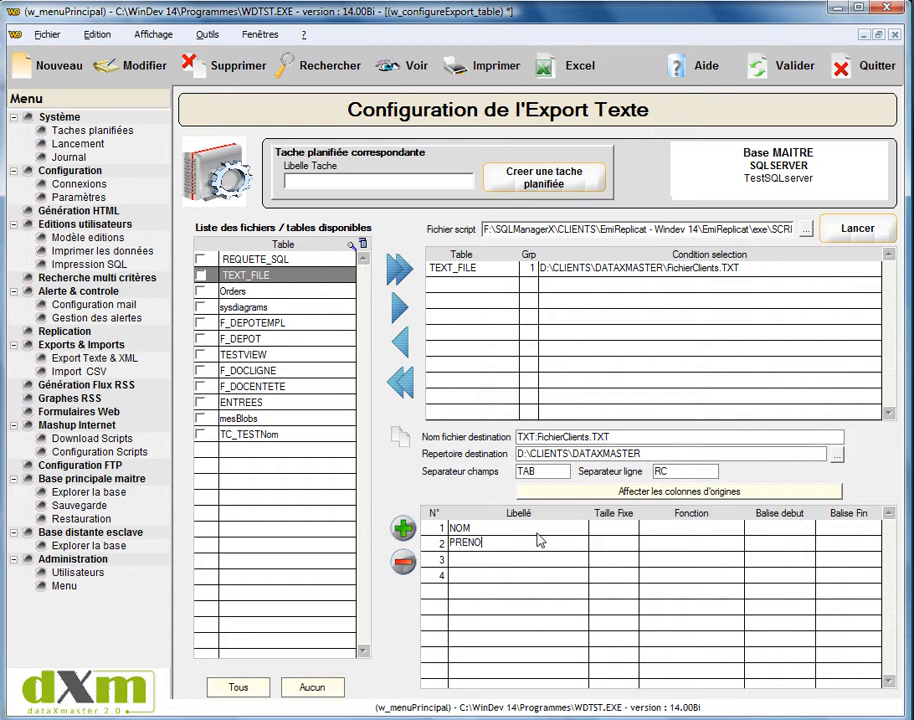
pyautogui.press('Return')
pyautogui.write('CPVILLE')
pyautogui.press('Return')
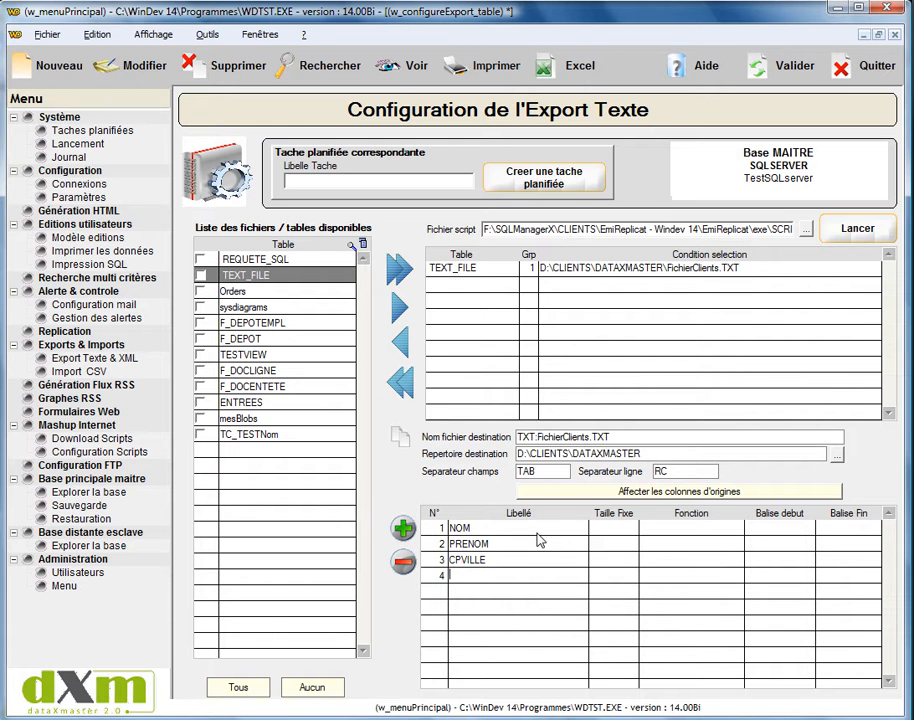
pyautogui.write('TELEPHONE')
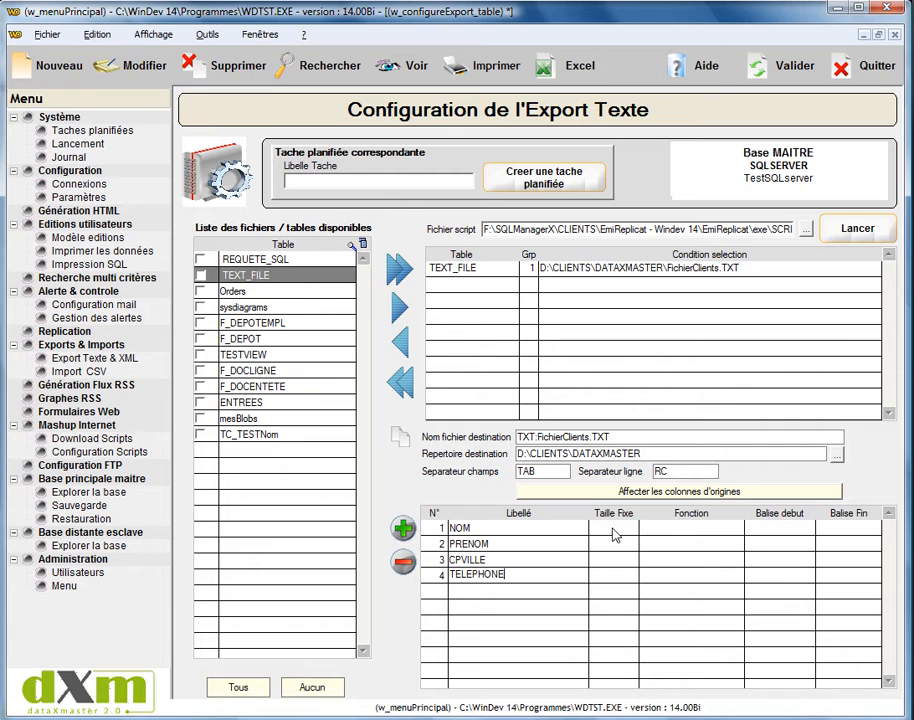
# - Set the fixed sizes to TD:20 for NOM, TD:10 for PRENOM, TD:30 for CPVILLE and TD:45 for TELEPHONE
pyautogui.click(613, 531)
pyautogui.click(612, 530)
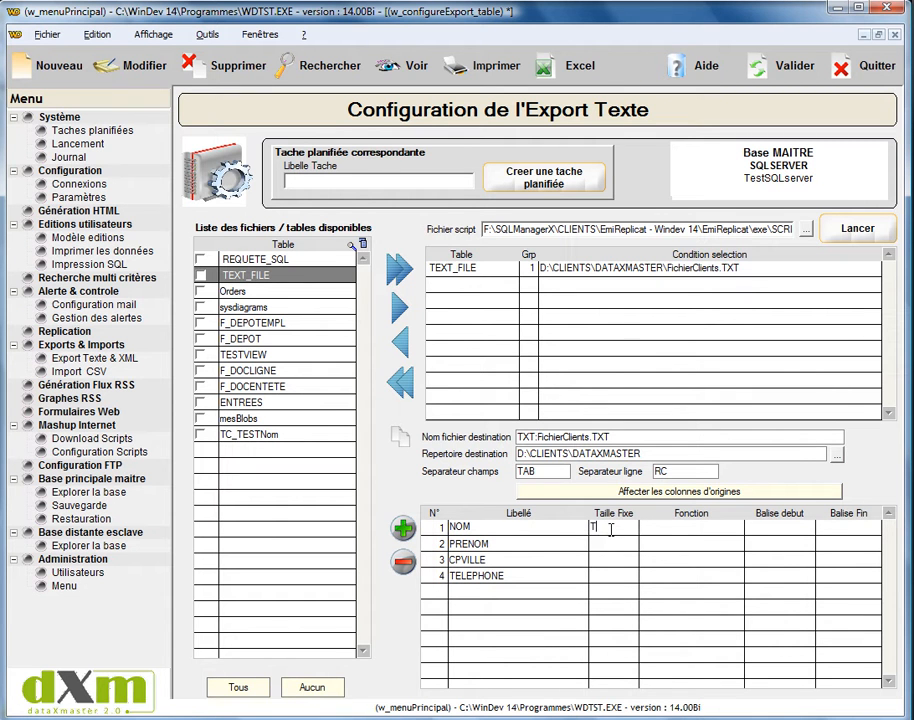
pyautogui.write('TD:20')
pyautogui.press('Return')
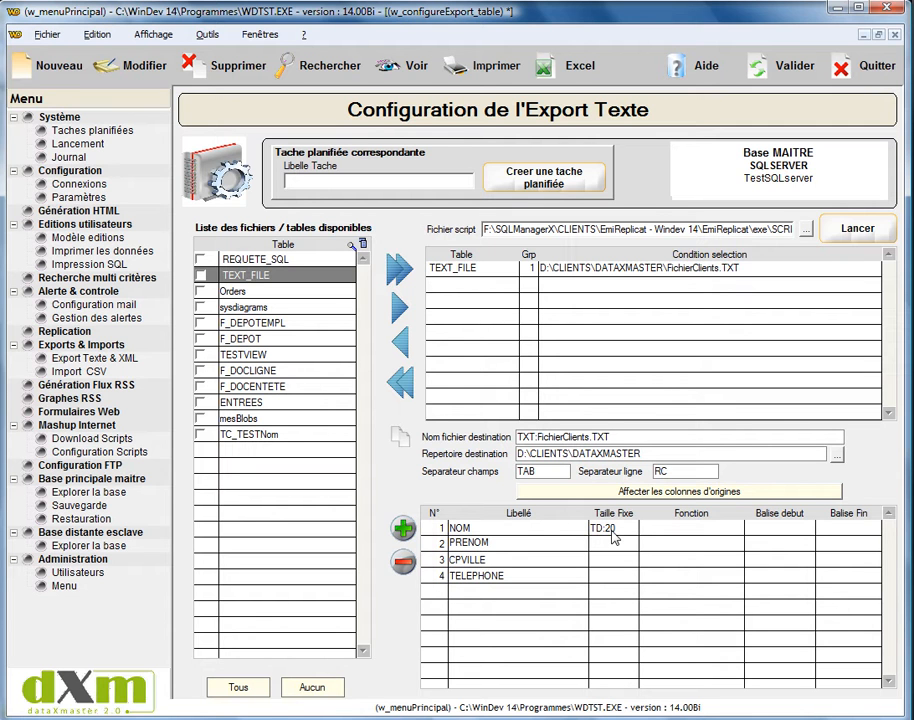
pyautogui.write('TD:1')
pyautogui.press('Return')
pyautogui.write('TD:')
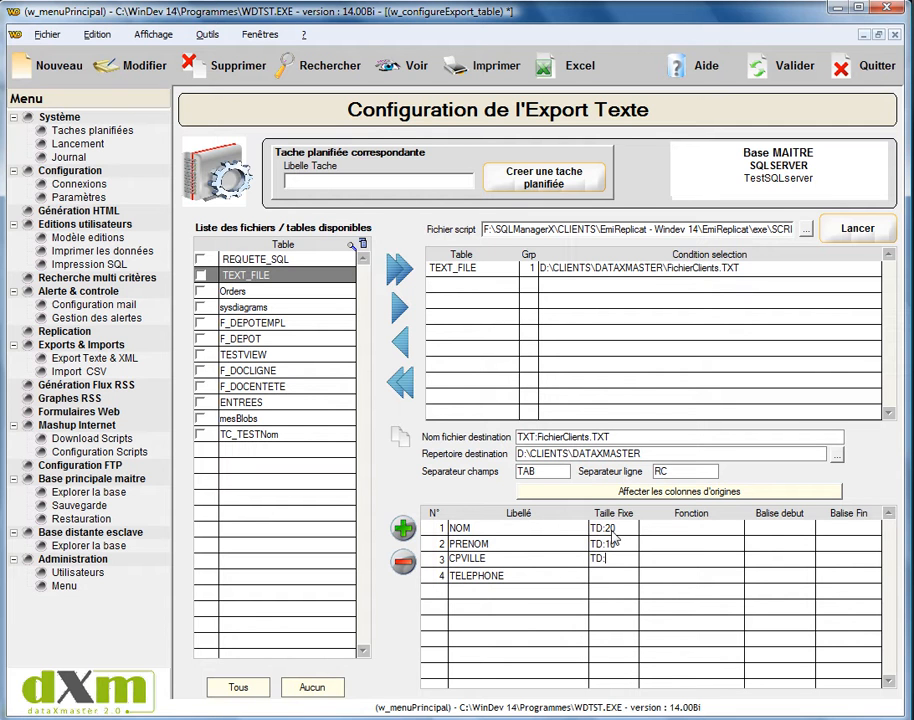
pyautogui.write('30')
pyautogui.press('Return')
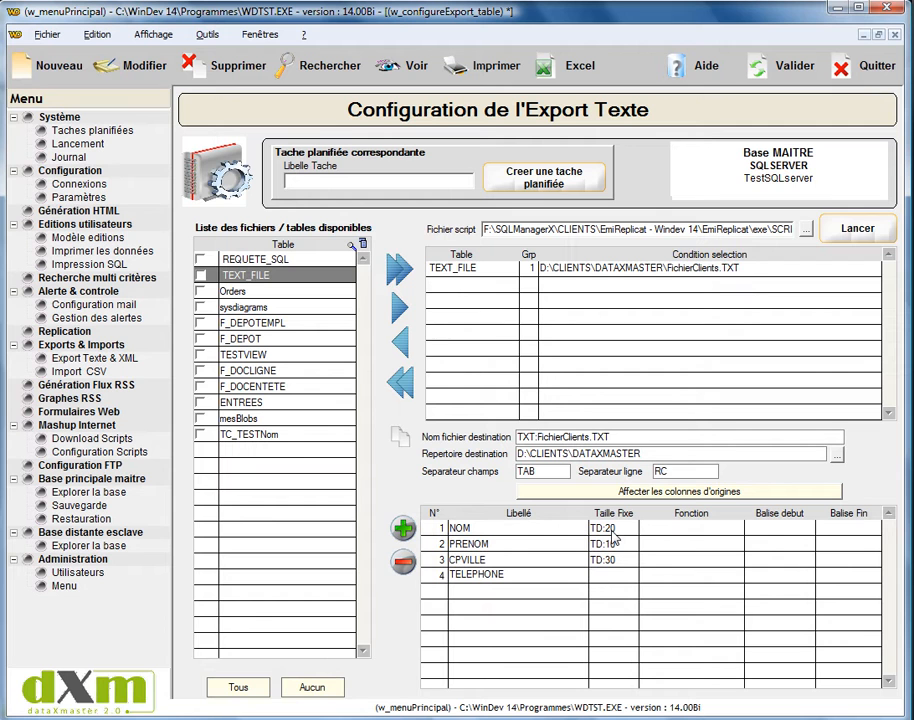
pyautogui.write('TD:45')
# - Check the PagesBlanches search form in Internet Explorer, and set the functions PLIEN:nom, PLIEN:prenom and PLIEN:ou for the first three export columns
pyautogui.click(667, 526)
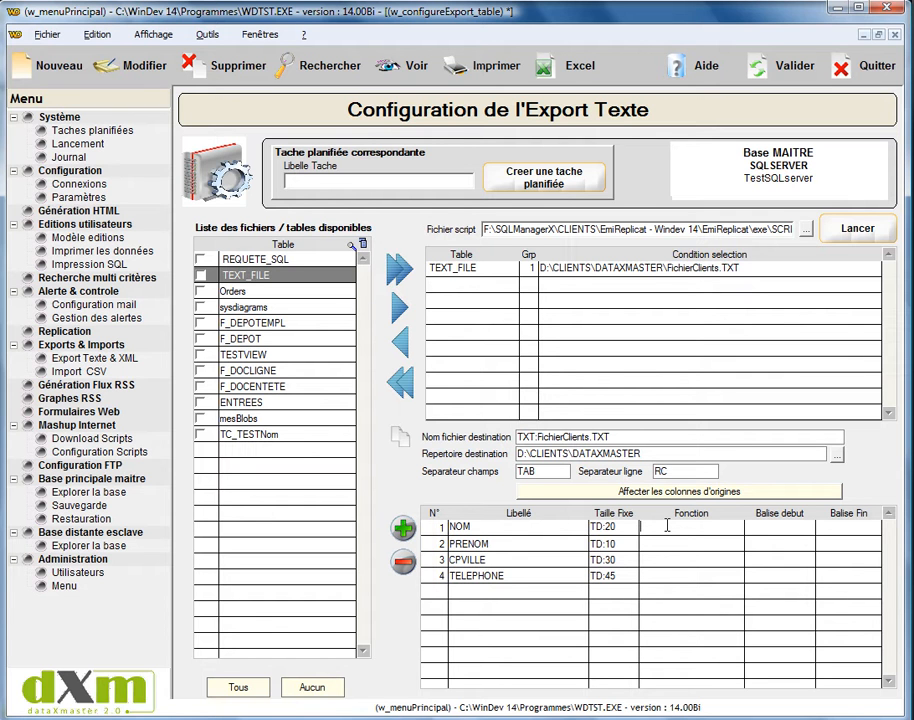
pyautogui.write('PLIEN:')
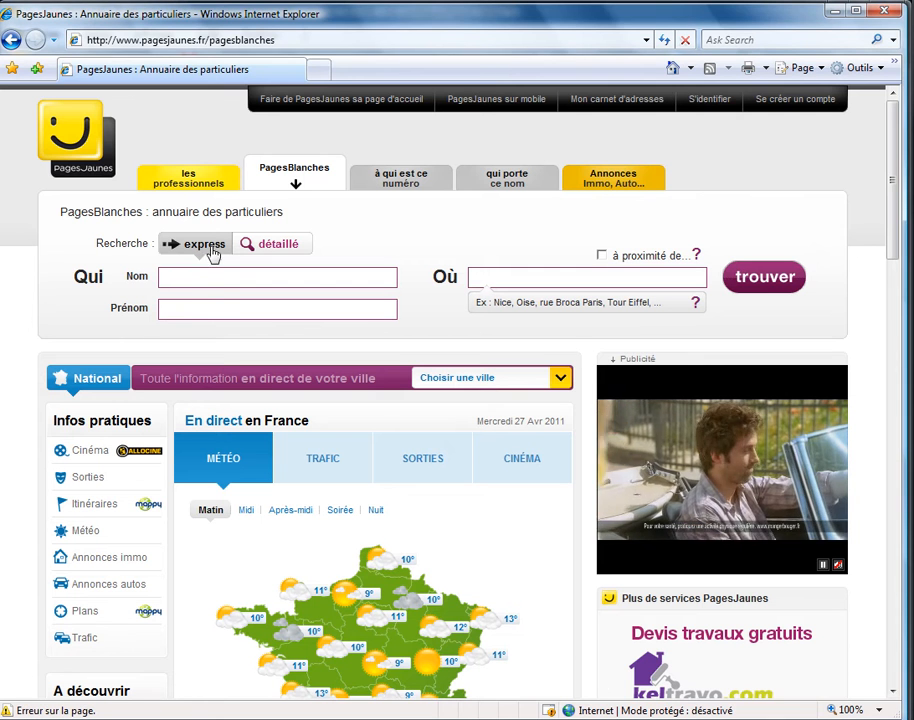
pyautogui.click(472, 277)
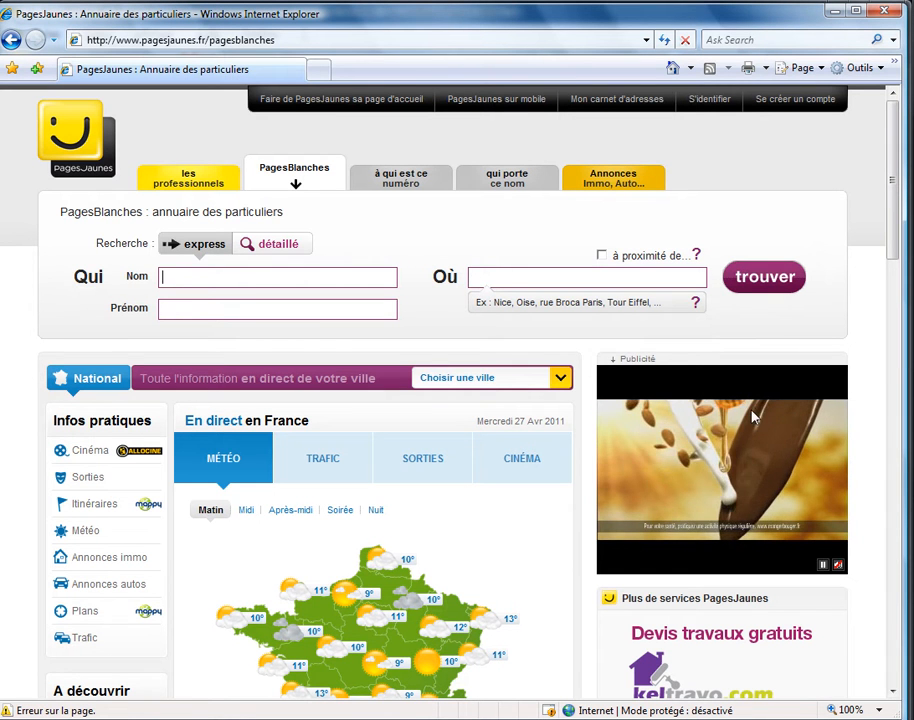
pyautogui.click(585, 718)
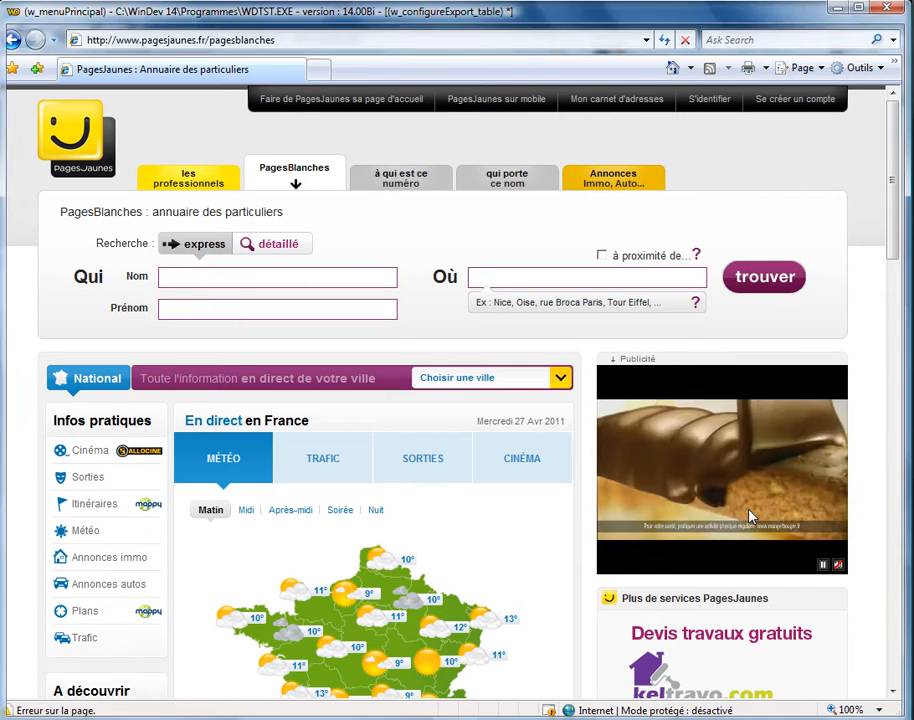
pyautogui.click(692, 528)
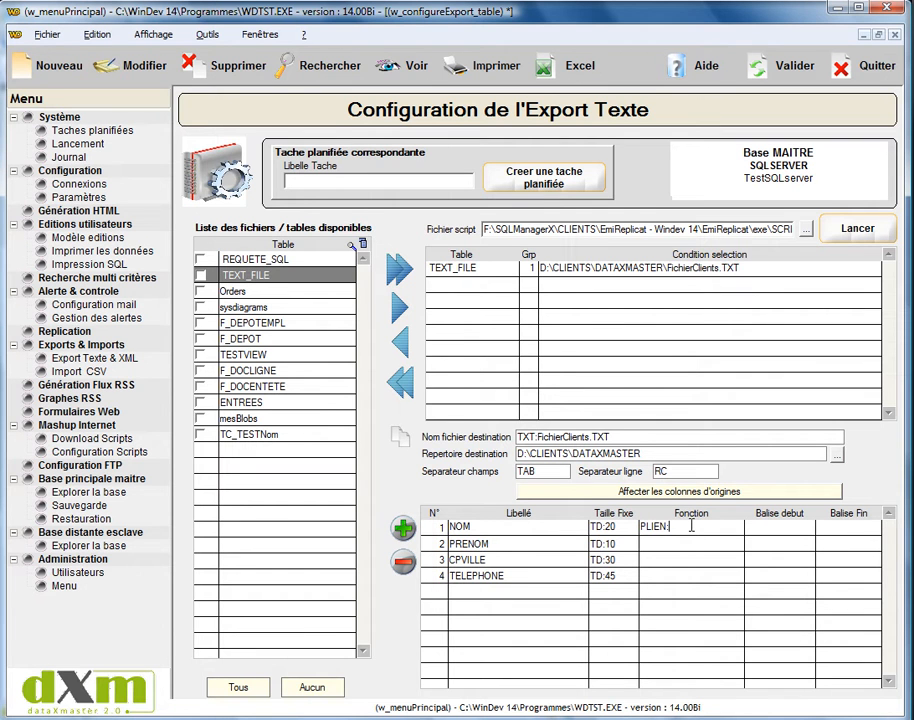
pyautogui.write('nom')
pyautogui.press('Down')
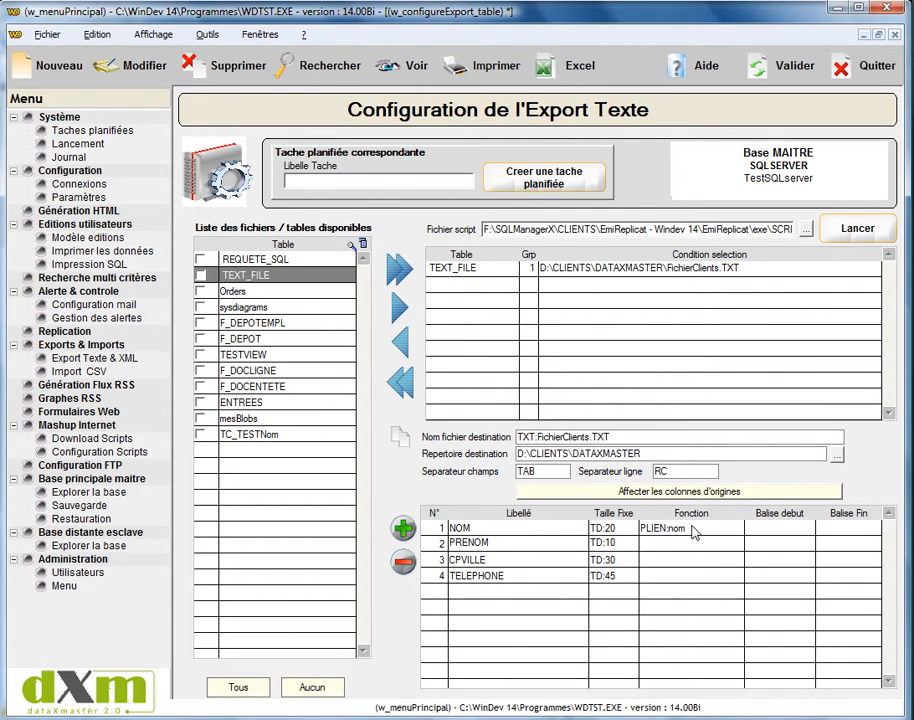
pyautogui.write('PLIEN:prenom')
pyautogui.press('Down')
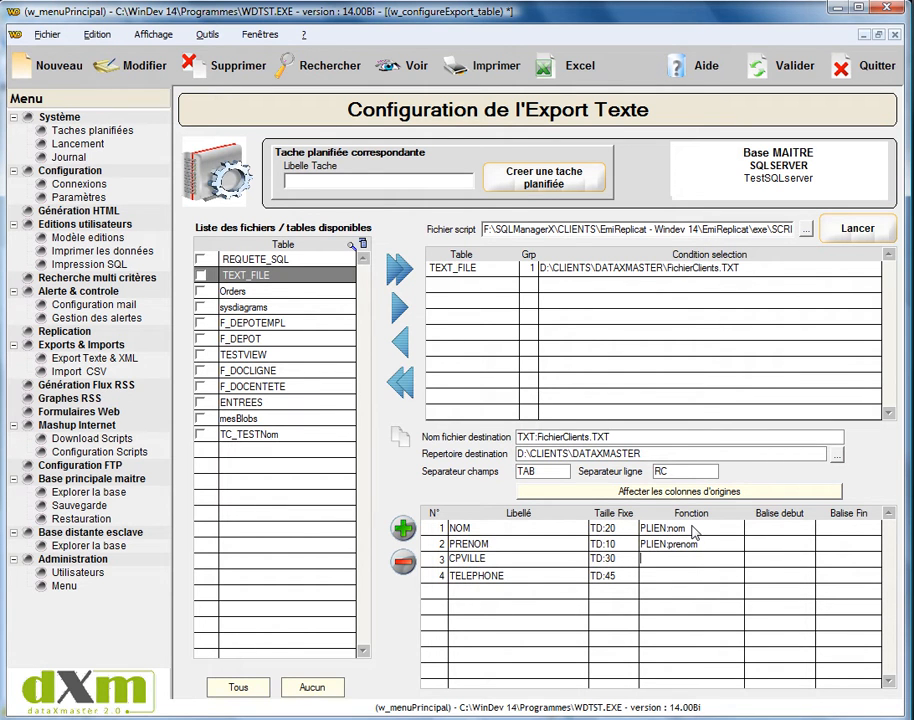
pyautogui.write('PLIEN:ou')
pyautogui.click(676, 578)
pyautogui.click(676, 576)
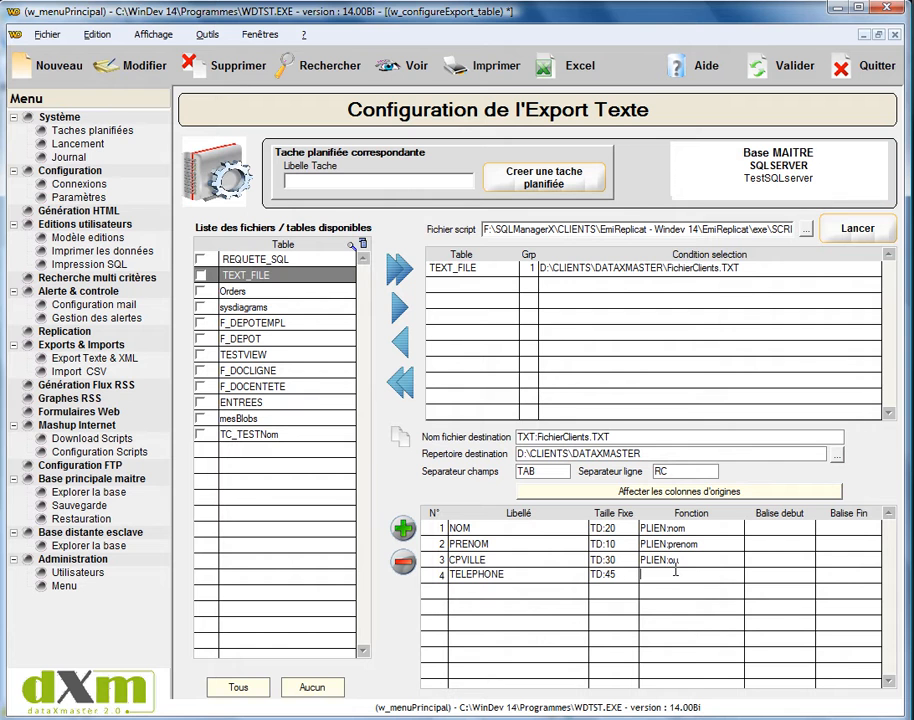
pyautogui.hotkey('alt', 'Tab')
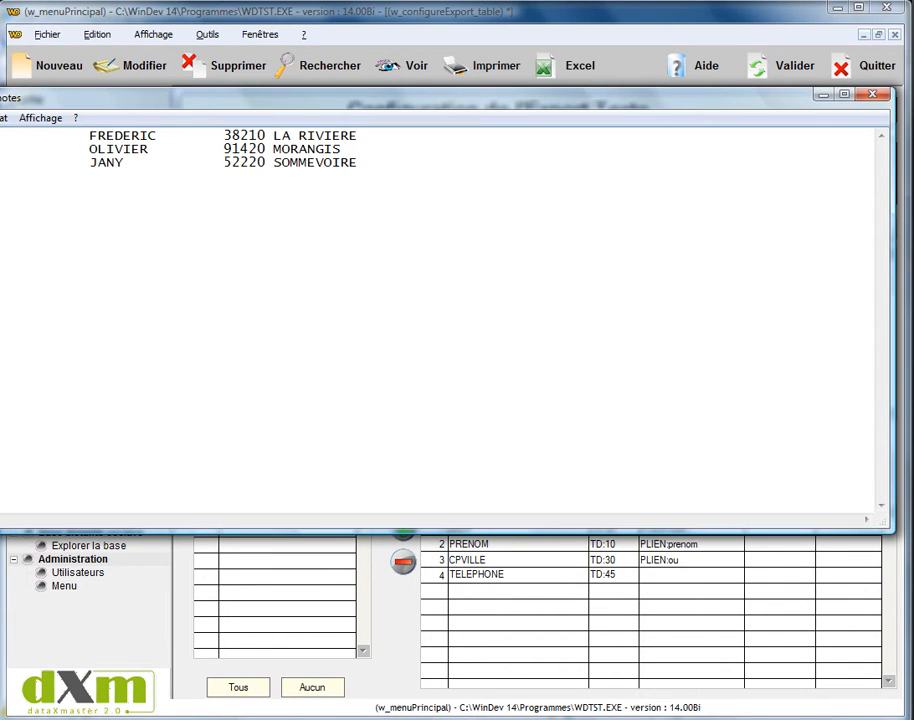
pyautogui.press('super+Down')
pyautogui.hotkey('alt', 'Tab')
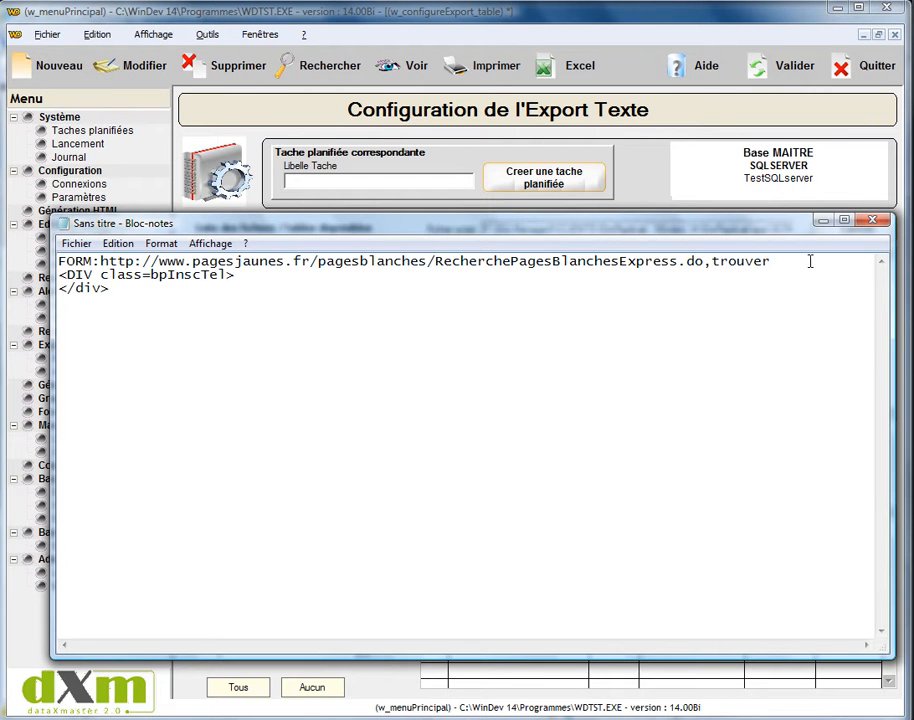
pyautogui.moveTo(810, 259); pyautogui.dragTo(40, 253)
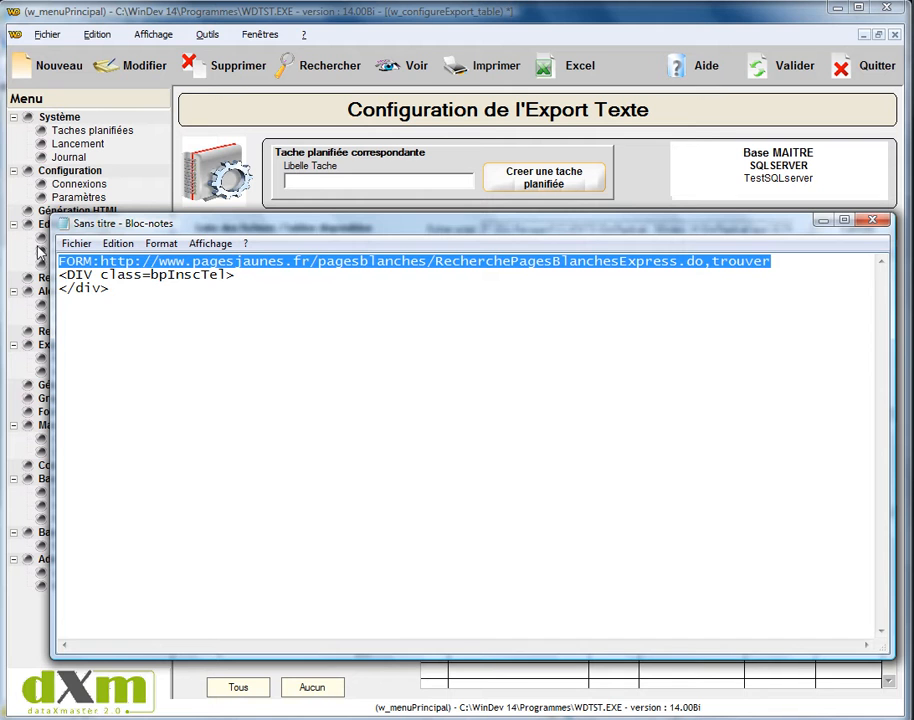
pyautogui.click(527, 676)
pyautogui.click(675, 575)
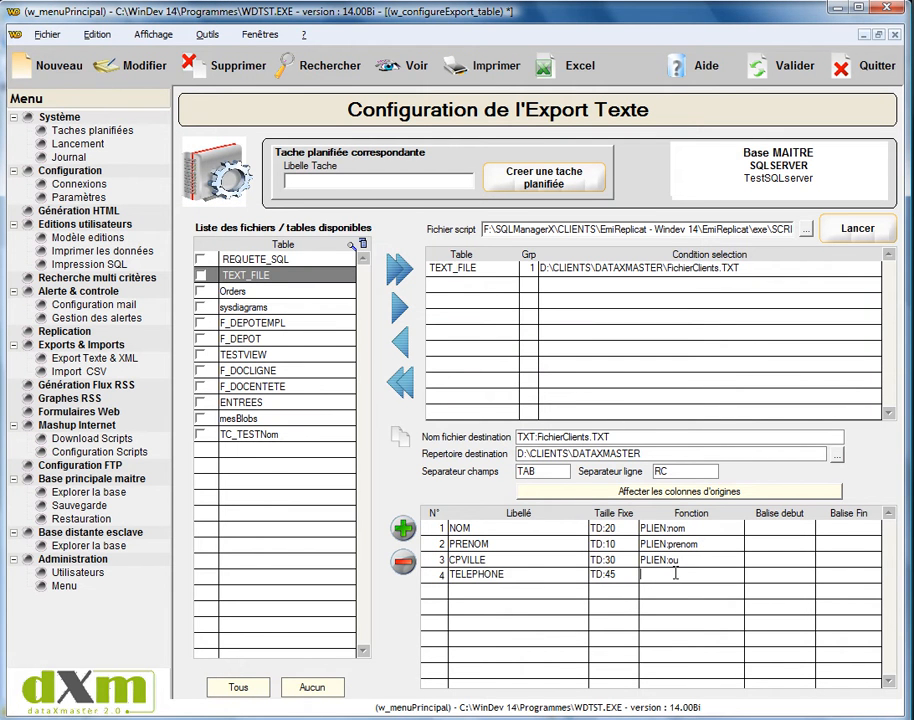
pyautogui.hotkey('ctrl', 'v')
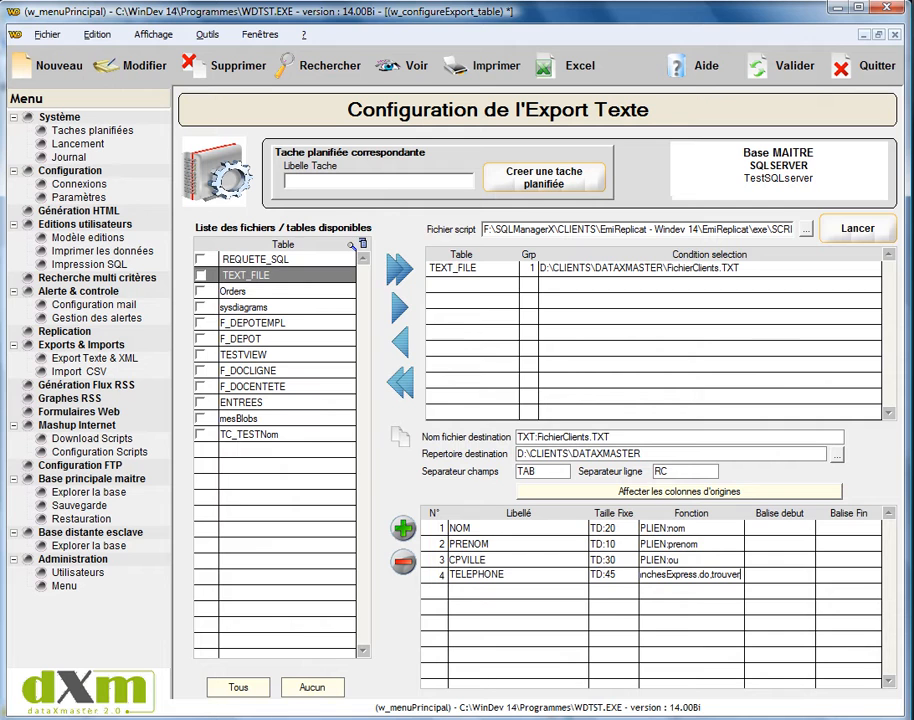
# - Copy <DIV class=bpInscTel> from the Notepad notes and set it as the TELEPHONE column's start tag in dataXmaster
pyautogui.hotkey('alt', 'Tab')
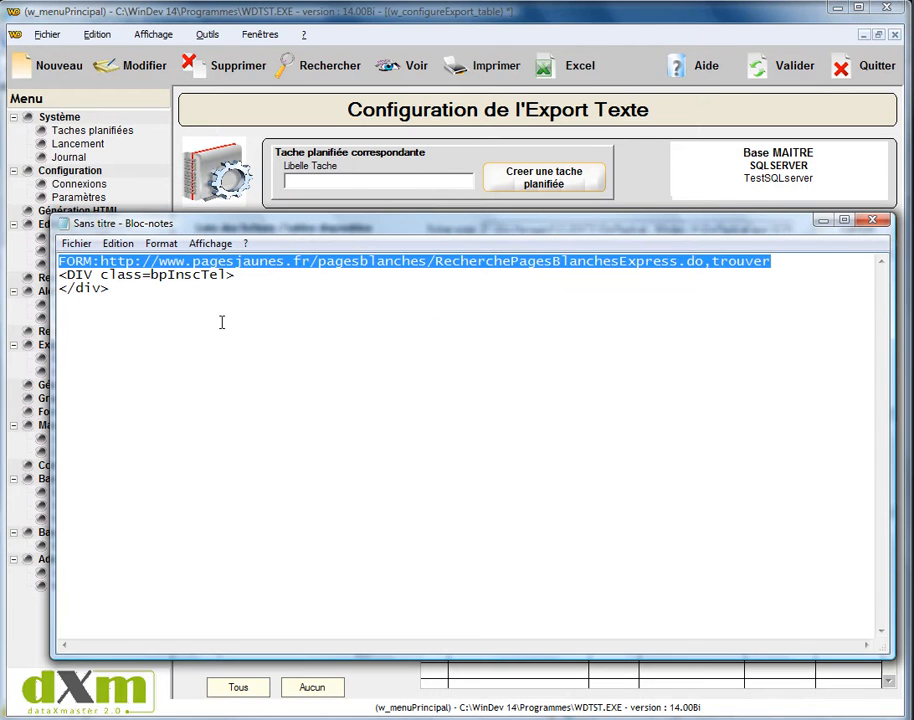
pyautogui.click(240, 274)
pyautogui.hotkey('shift', 'Home')
pyautogui.hotkey('ctrl', 'c')
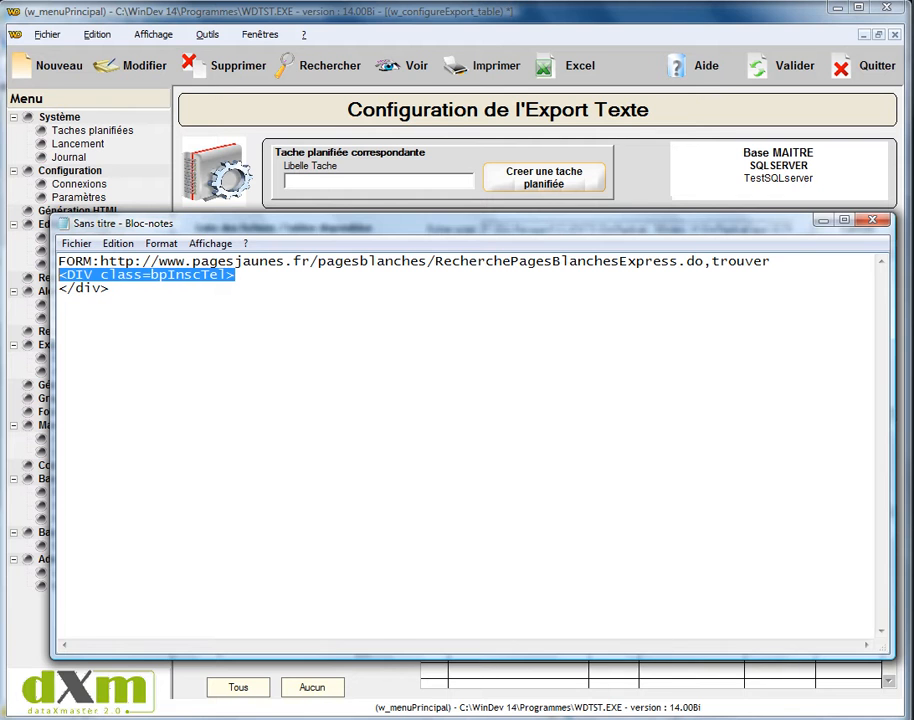
pyautogui.hotkey('alt', 'Tab')
pyautogui.click(763, 572)
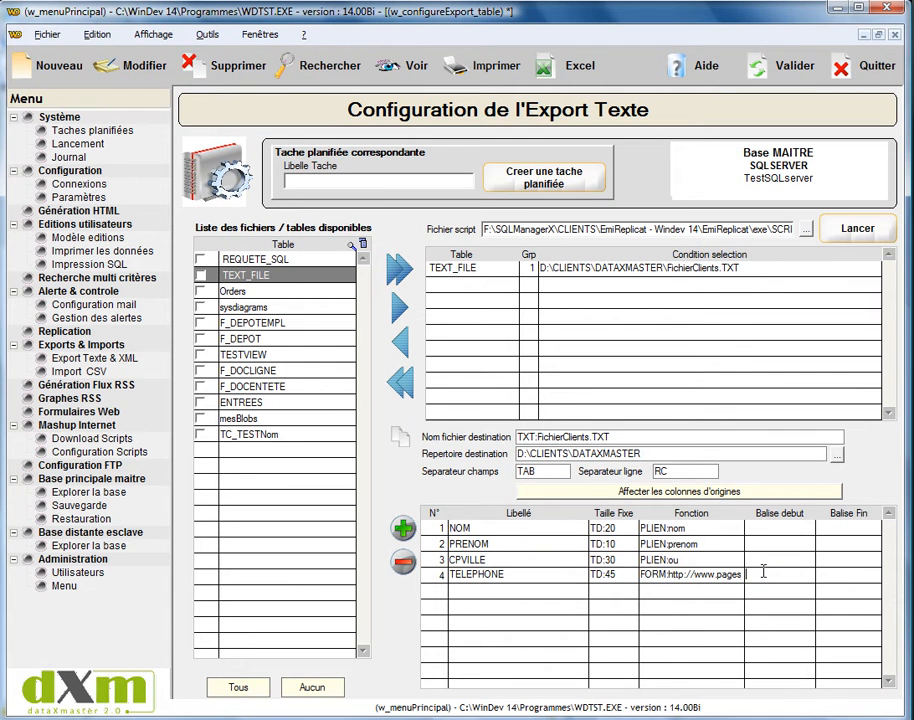
pyautogui.hotkey('ctrl', 'v')
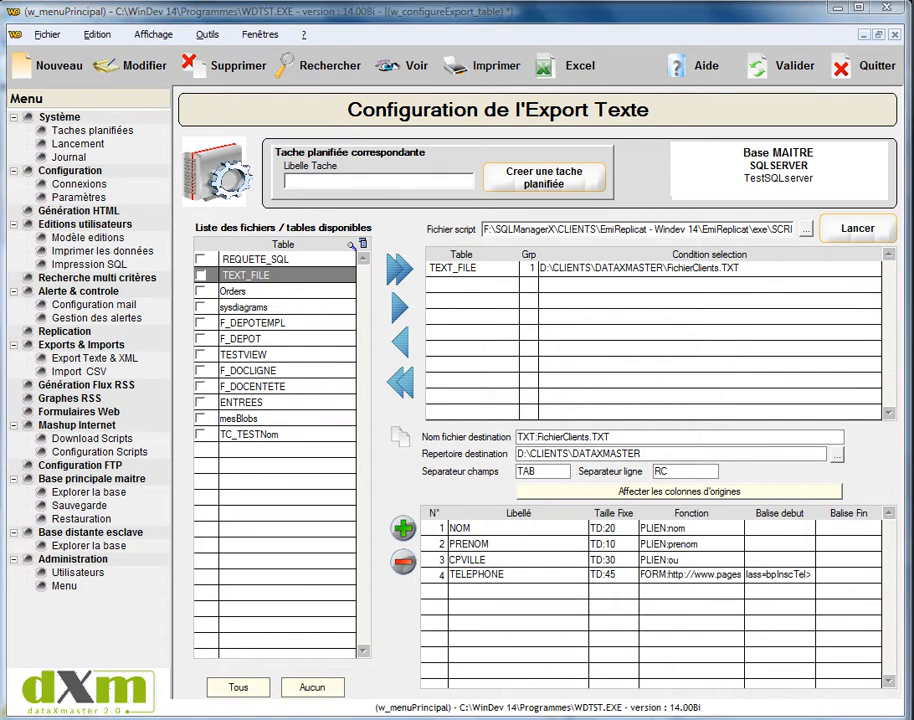
# - Copy </div> from the Notepad notes and set it as the TELEPHONE column's end tag in dataXmaster
pyautogui.hotkey('alt', 'Tab')
pyautogui.moveTo(118, 288); pyautogui.dragTo(35, 284)
pyautogui.hotkey('ctrl', 'c')
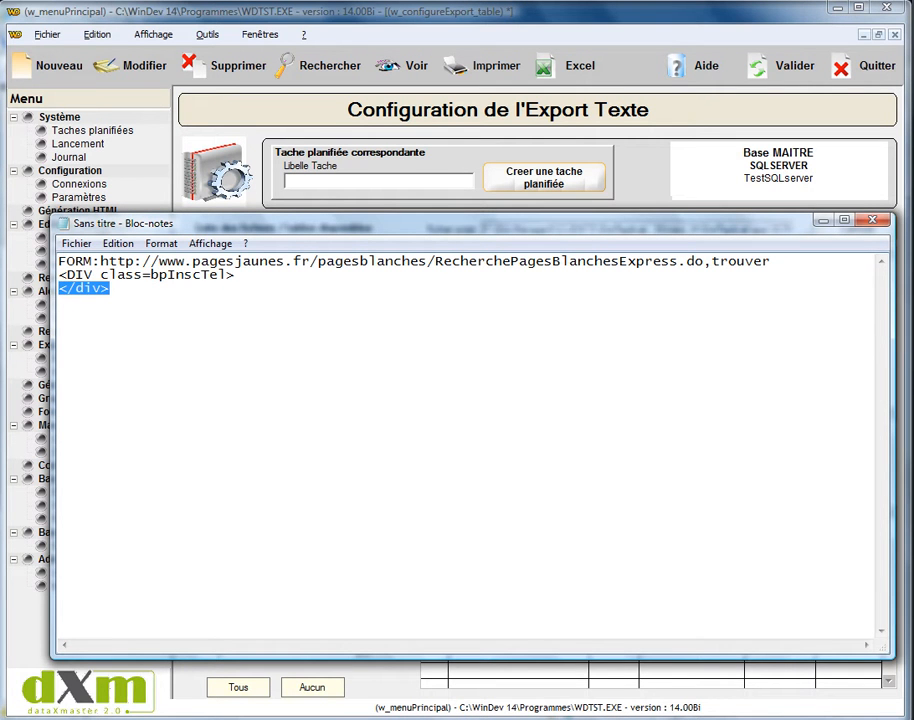
pyautogui.hotkey('alt', 'Tab')
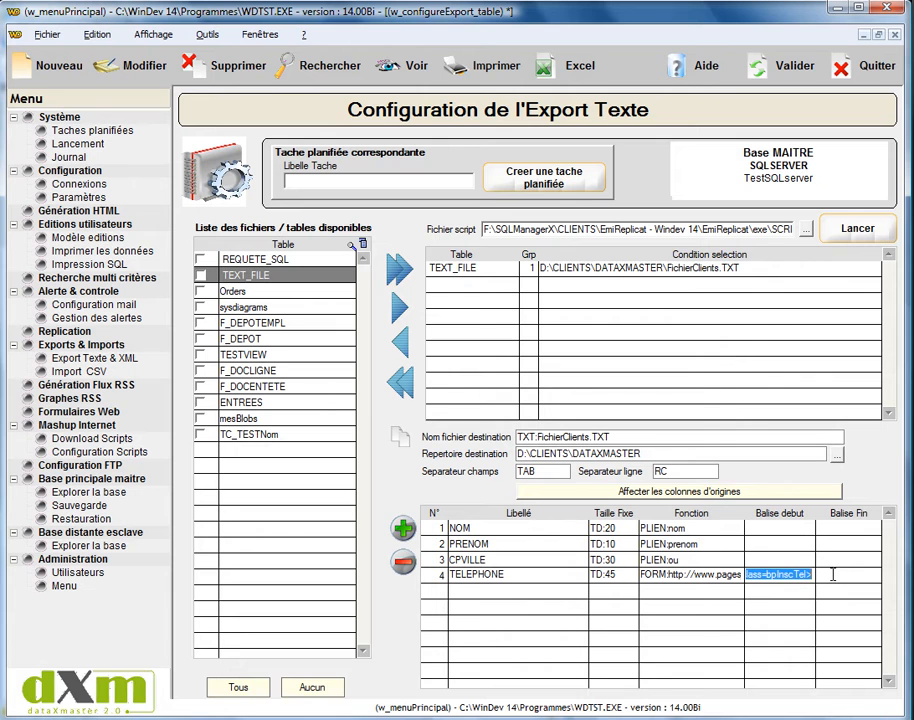
pyautogui.click(832, 573)
pyautogui.hotkey('ctrl', 'v')
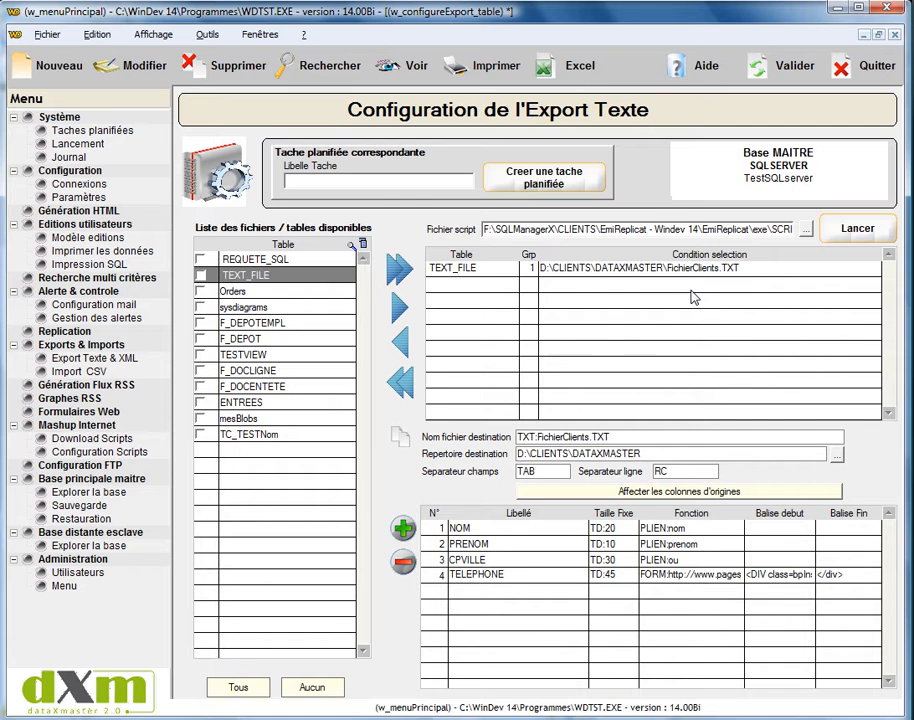
pyautogui.hotkey('alt', 'Tab')
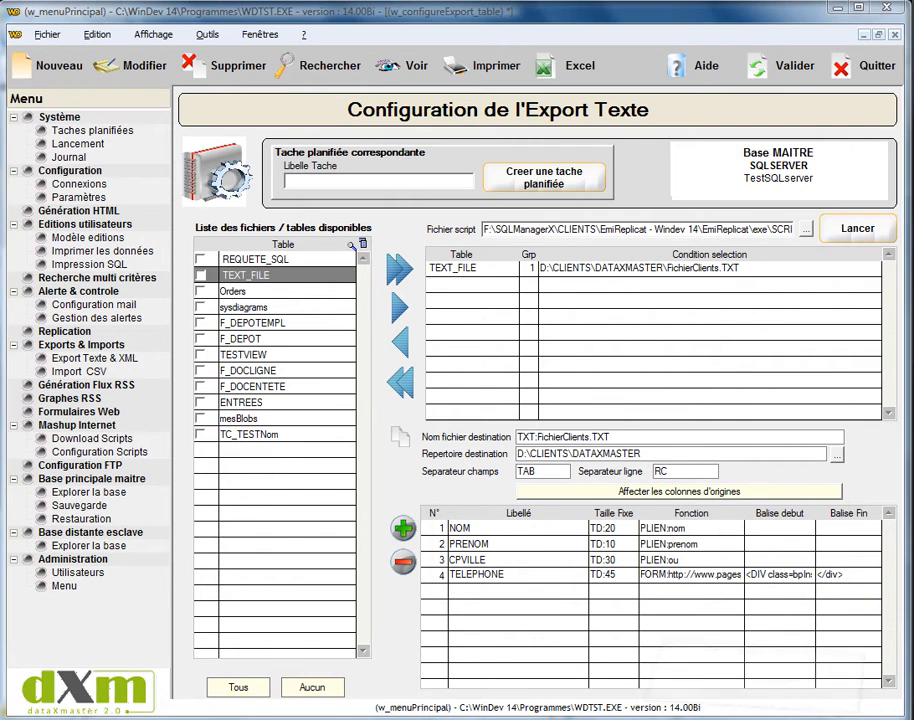
# - Review the source records in the FichierClients text file in Notepad, fitting its window on screen, and close the file
pyautogui.moveTo(198, 102)
pyautogui.mouseDown()
pyautogui.moveTo(300, 135)
pyautogui.moveTo(190, 118)
pyautogui.mouseUp()
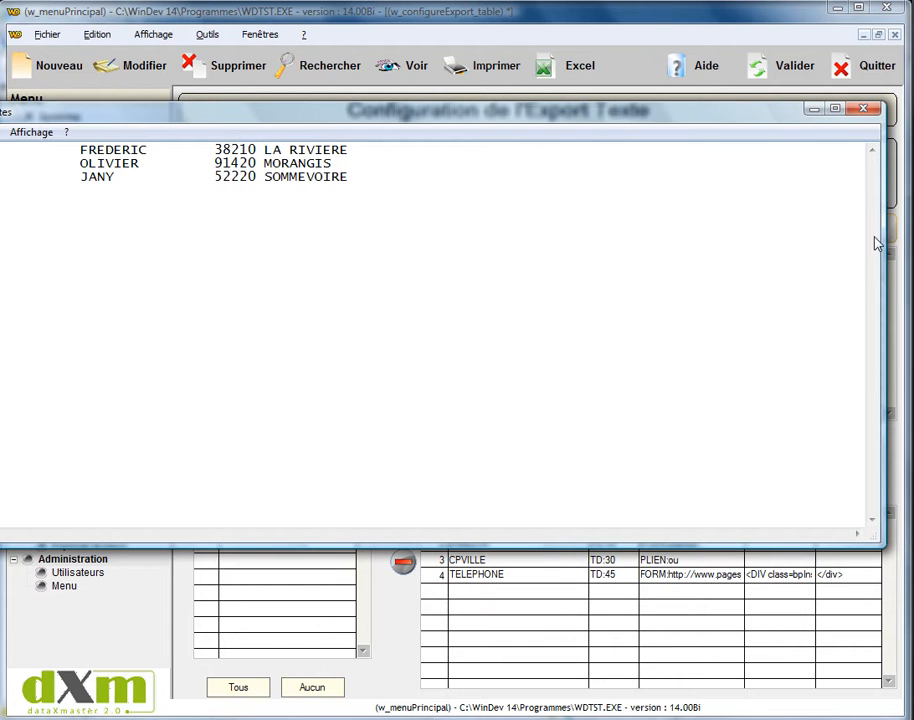
pyautogui.moveTo(883, 240); pyautogui.dragTo(787, 228)
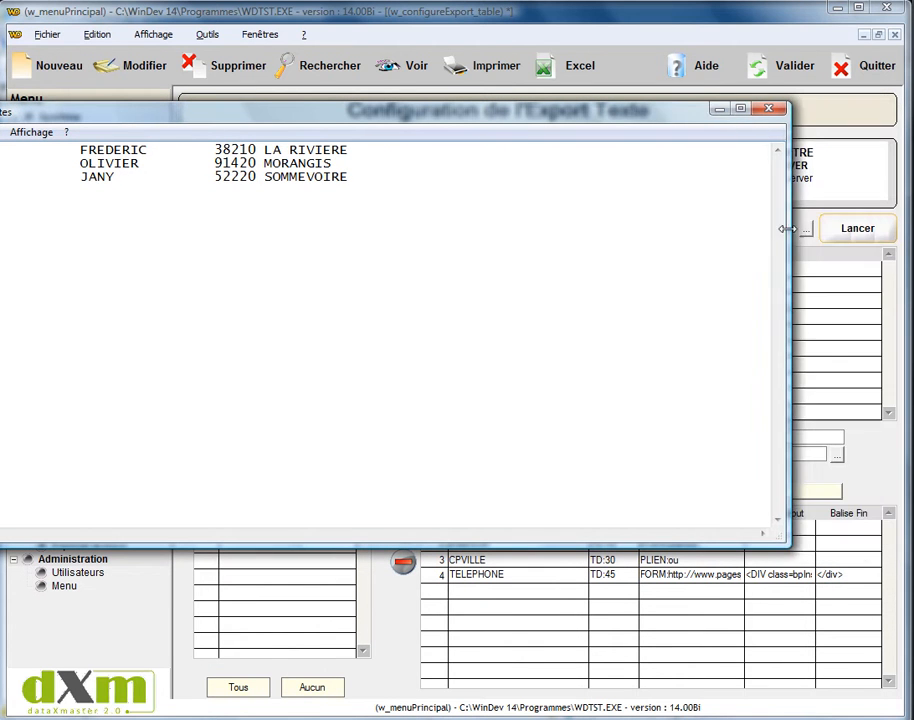
pyautogui.moveTo(649, 116); pyautogui.dragTo(782, 115)
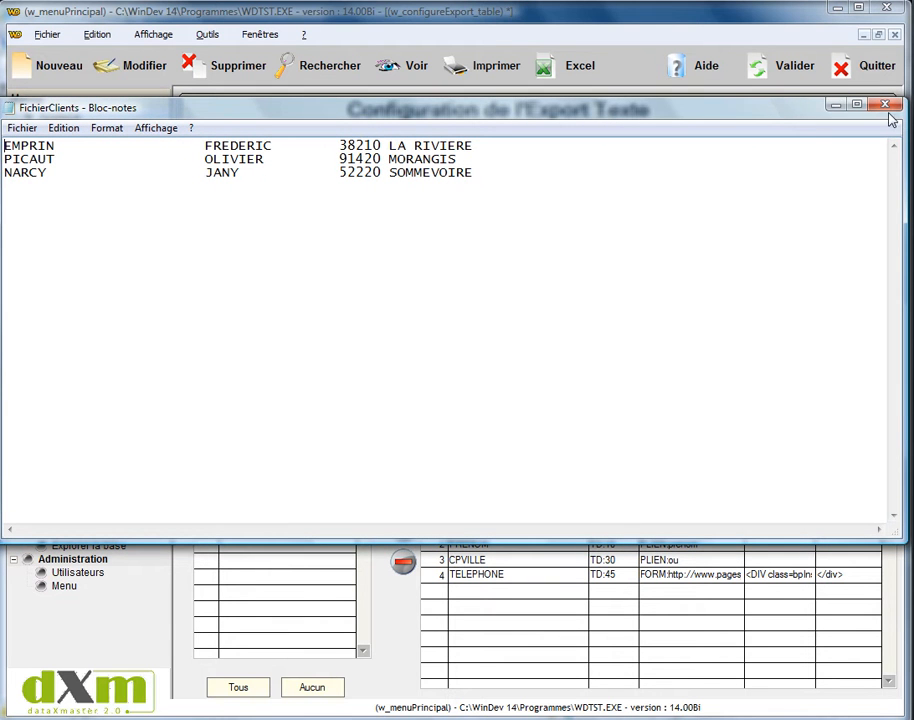
pyautogui.click(884, 105)
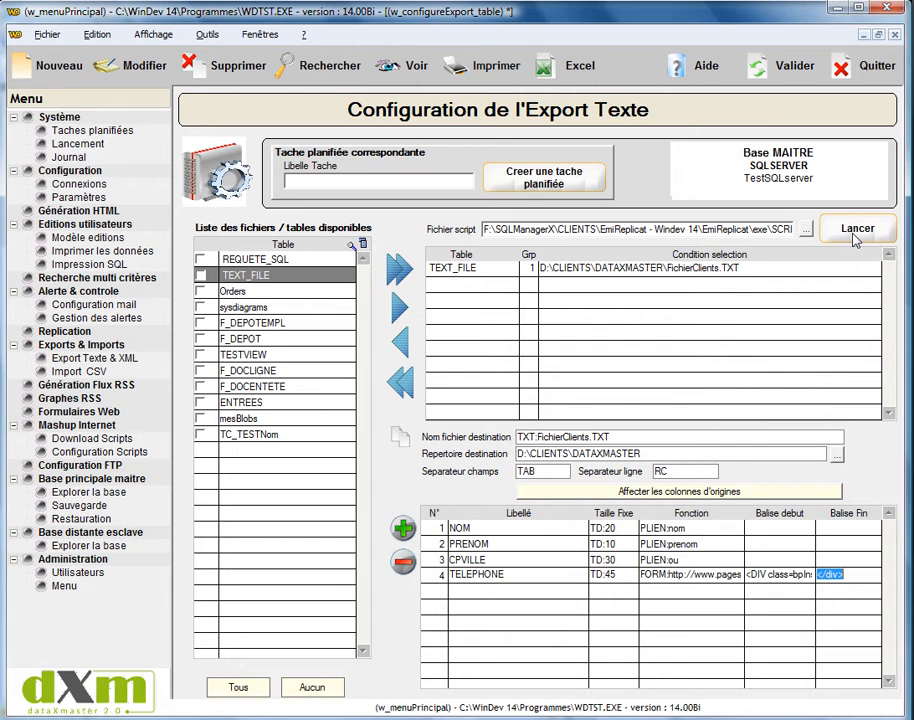
# - Run the configured text export script in dataXmaster and confirm its launch
pyautogui.click(856, 236)
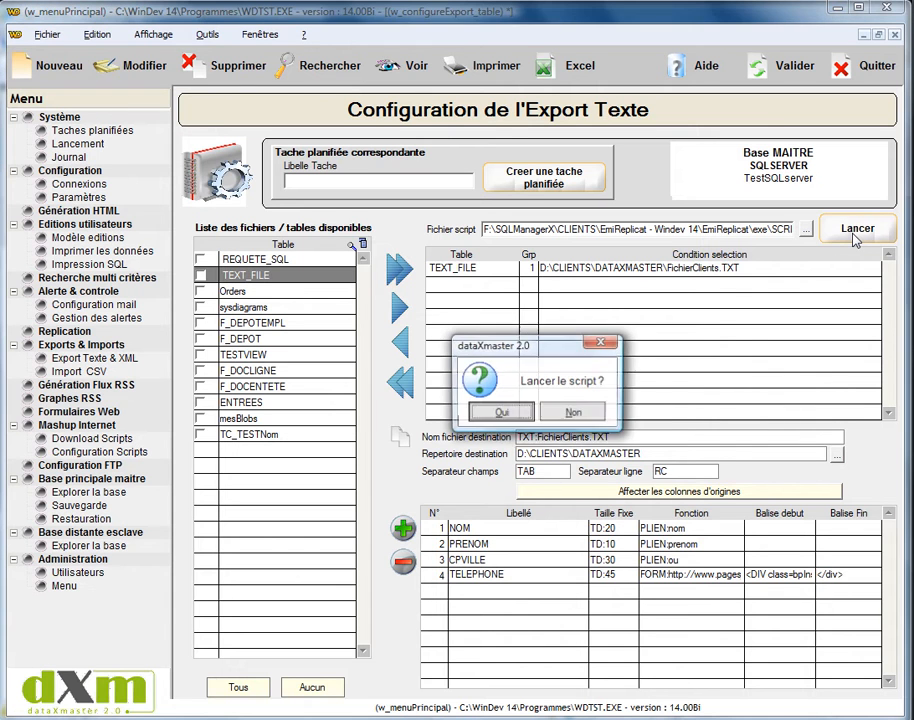
pyautogui.click(500, 413)
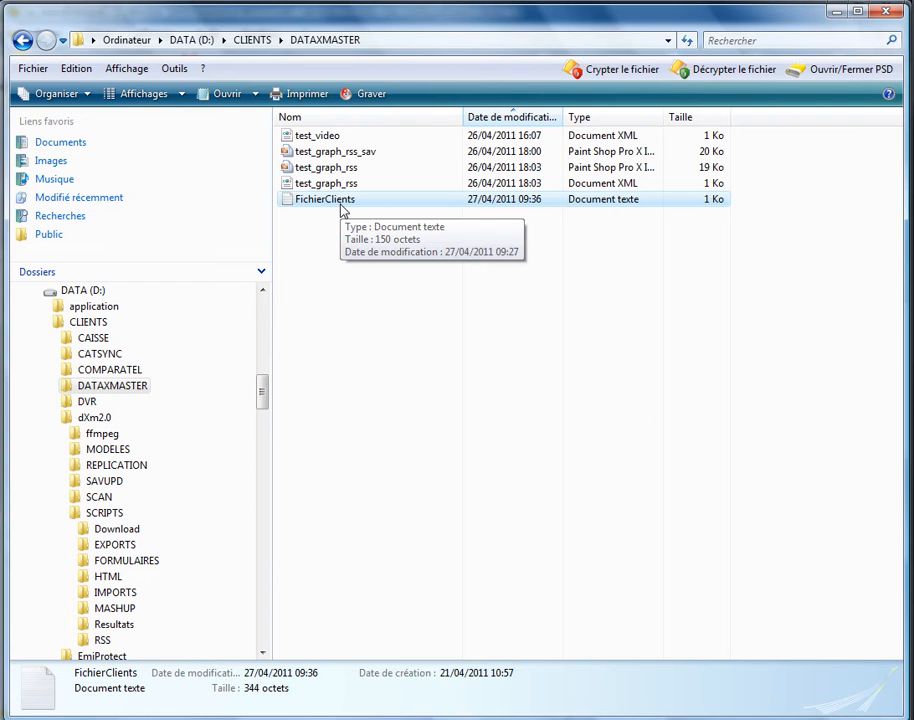
# - Open the exported FichierClients file from D:\CLIENTS\DATAXMASTER, examine the added phone number column, and close the export configuration in dataXmaster
pyautogui.doubleClick(341, 202)
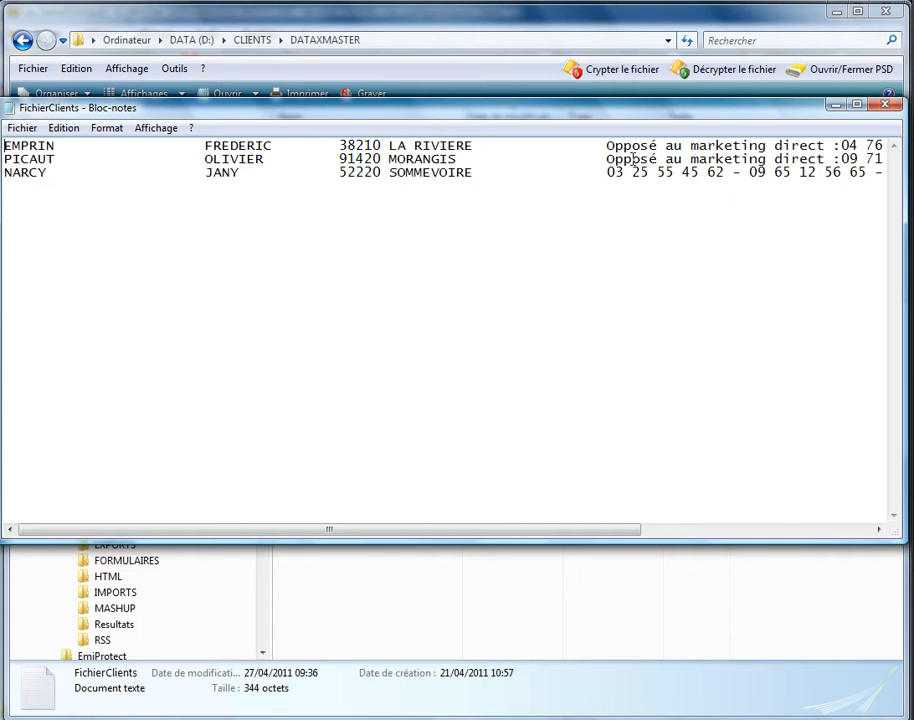
pyautogui.moveTo(455, 531); pyautogui.dragTo(631, 553)
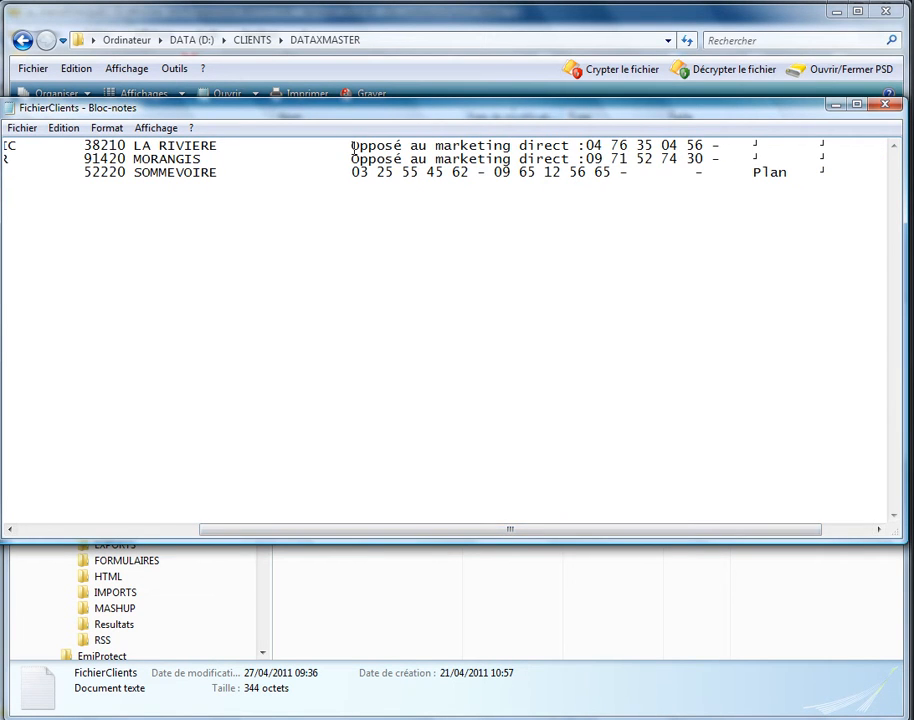
pyautogui.moveTo(350, 145); pyautogui.dragTo(695, 138)
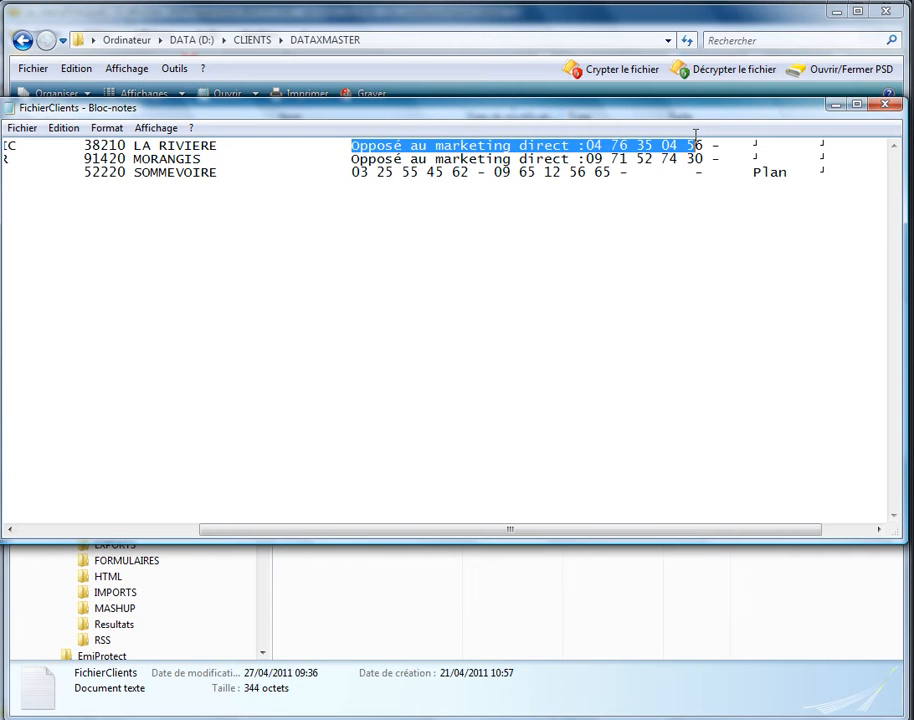
pyautogui.click(556, 146)
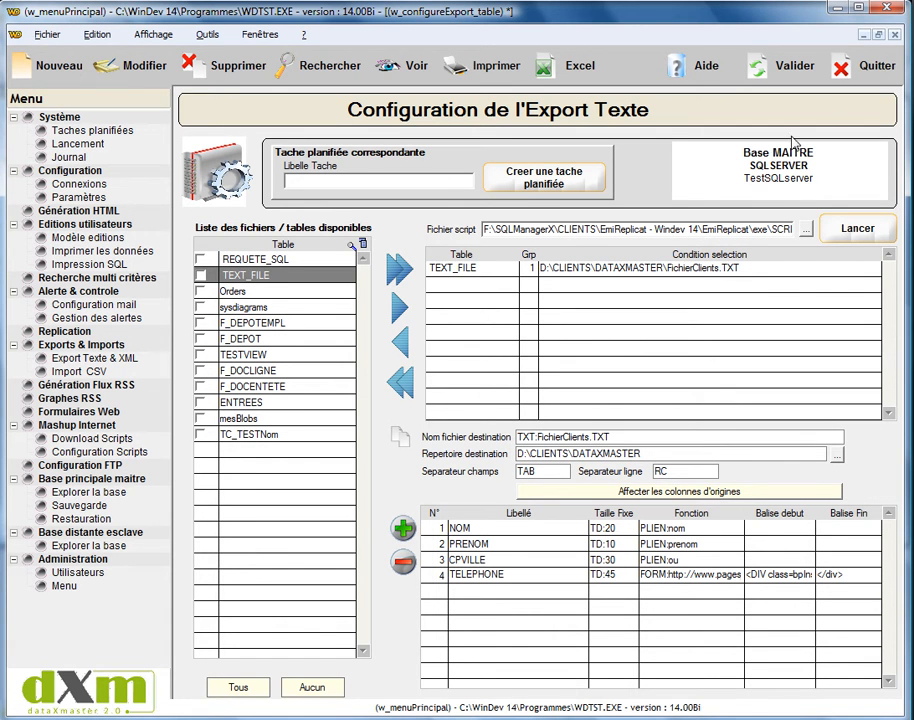
pyautogui.click(876, 76)
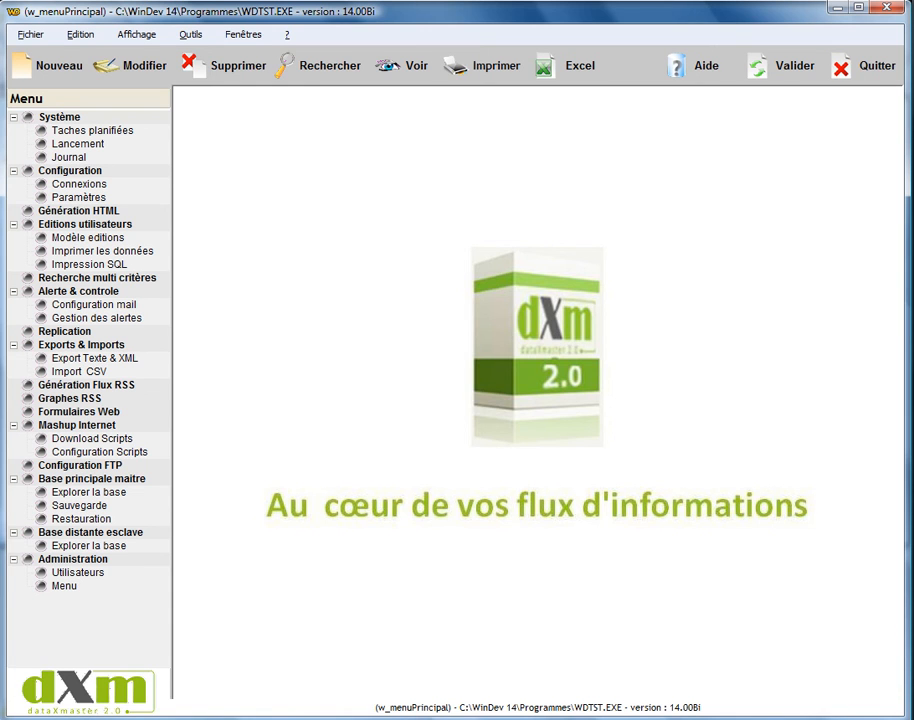